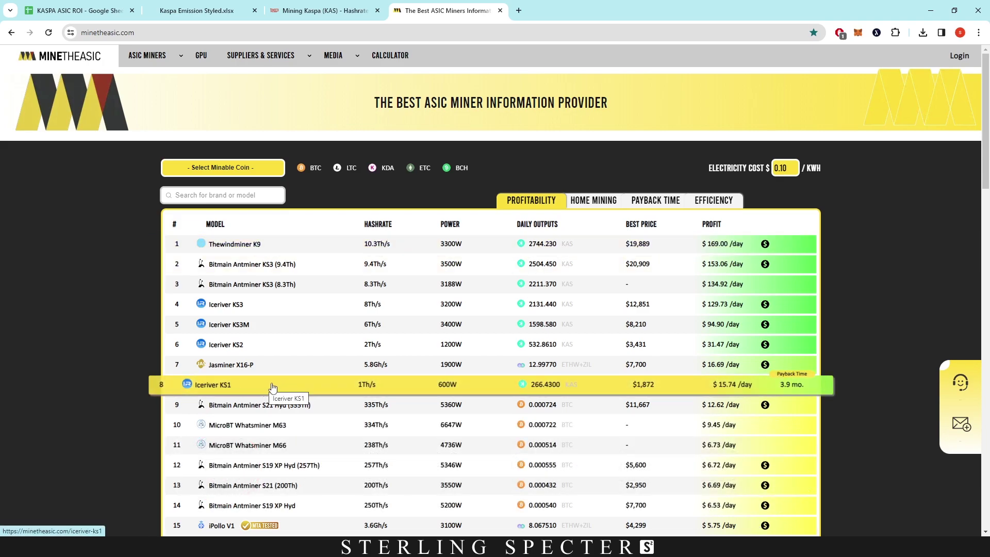
Step: Examine the Kaspa miners' hashrates, prices and payback times in the minetheasic.com profitability ranking
scroll(265, 388, down, 6)
scroll(277, 382, down, 1)
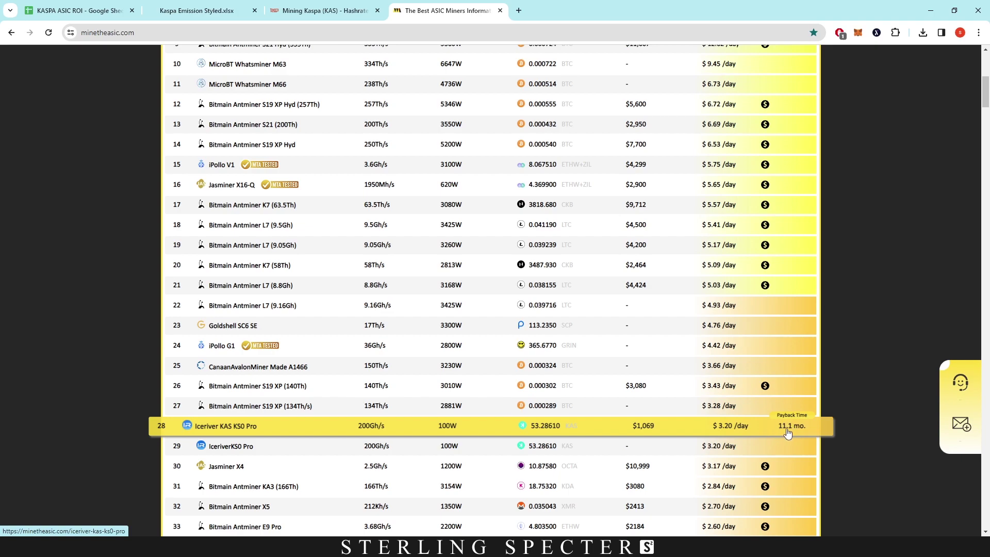
scroll(791, 432, up, 6)
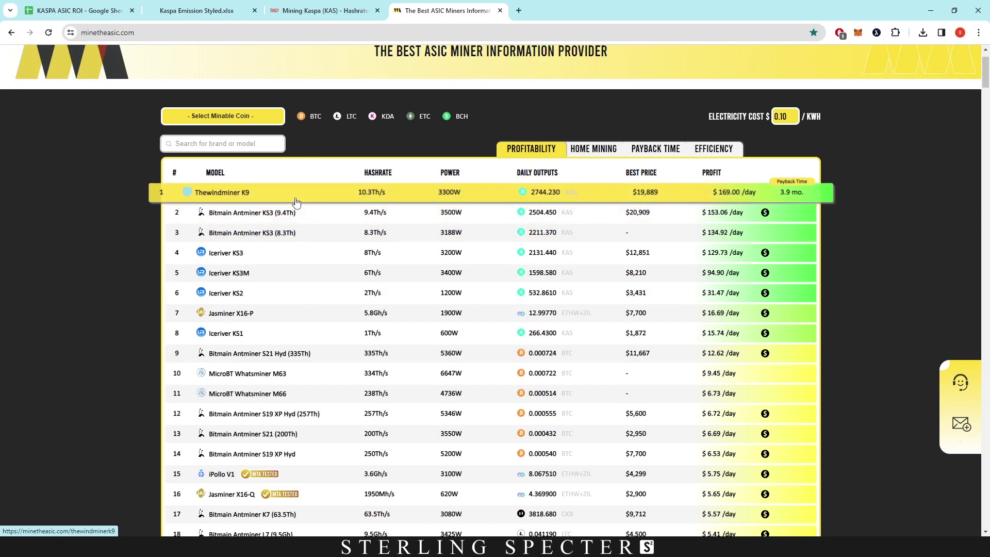
Step: Compare the KASPA ASIC ROI sheet's November table with minetheasic.com, and review the Kaspa price, 1 Mh/s return and power cost cells
key(ctrl+1)
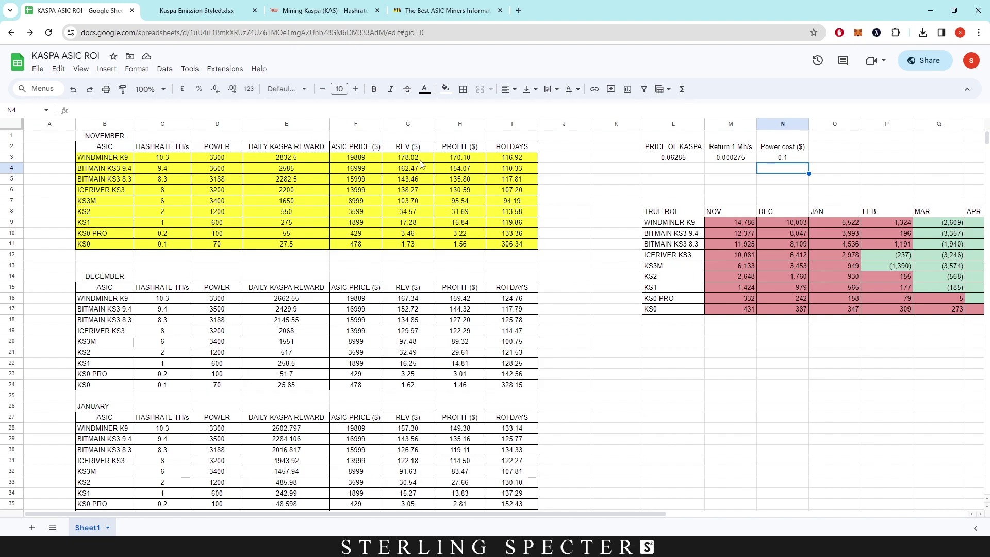
click(97, 158)
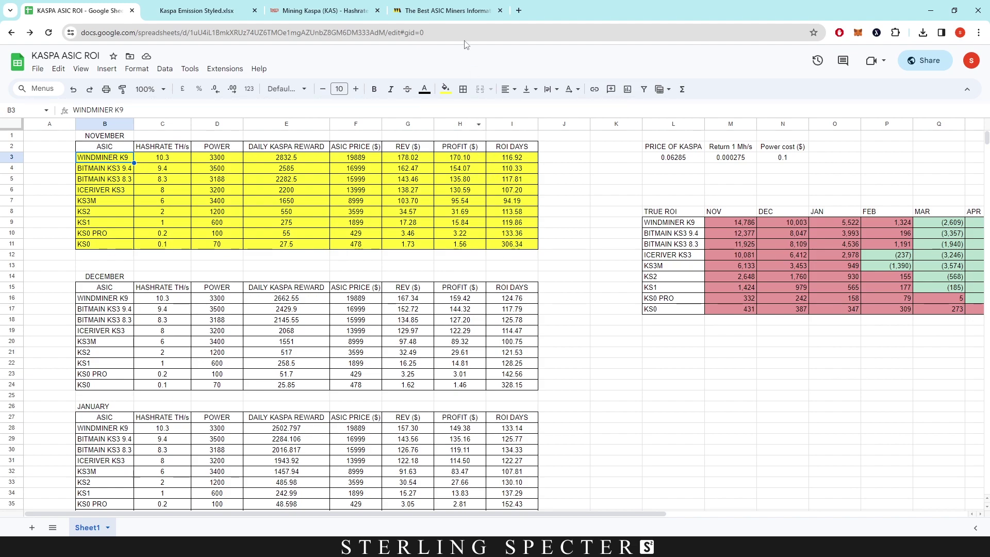
click(446, 6)
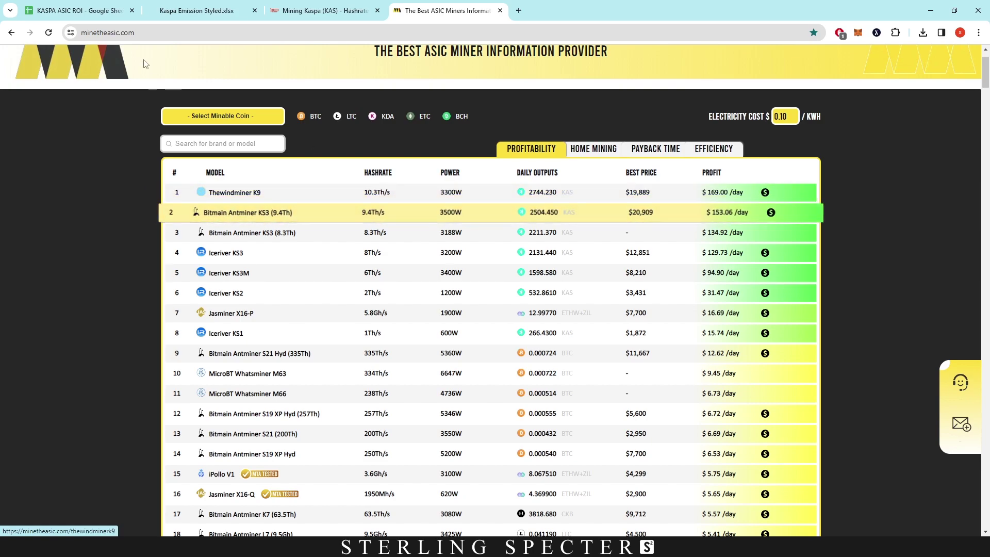
click(105, 12)
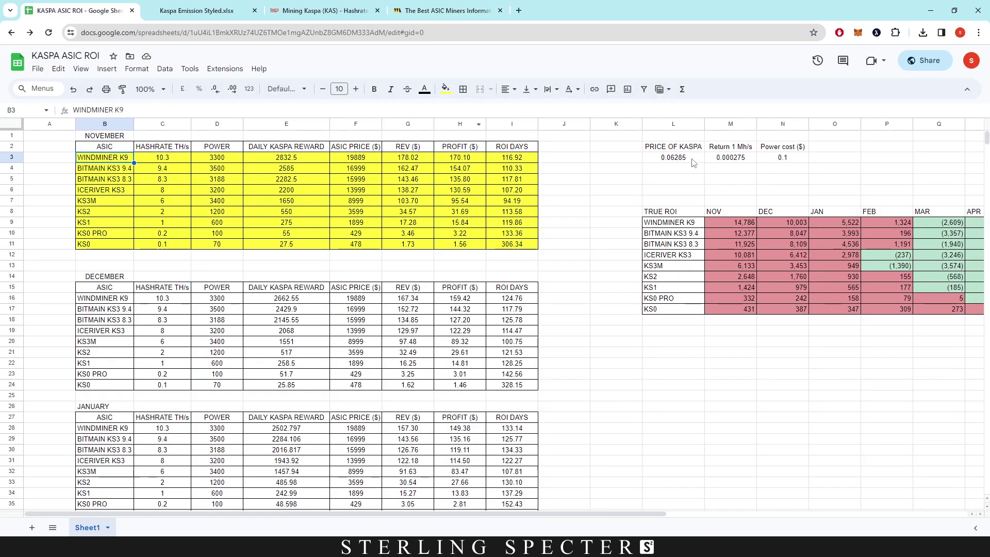
drag(666, 161, 785, 161)
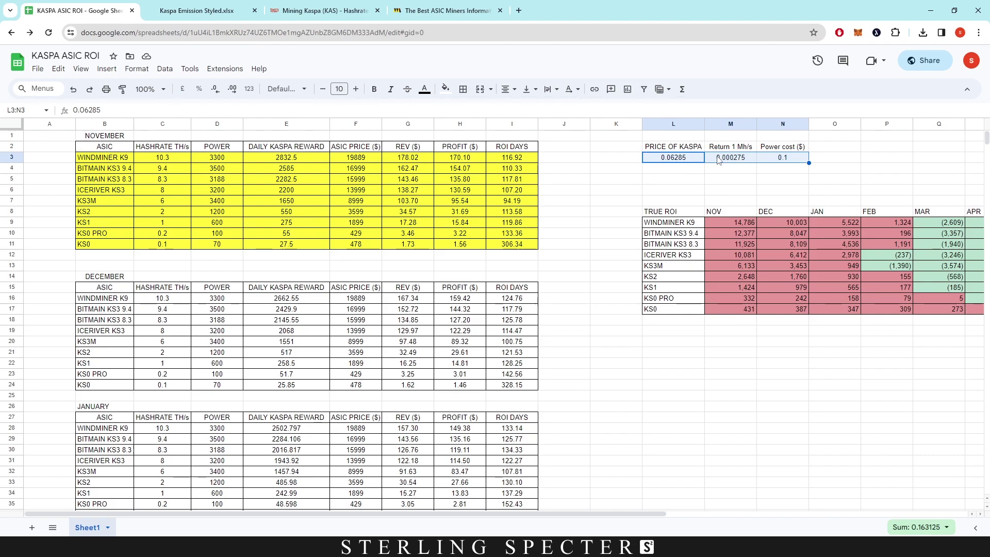
click(662, 174)
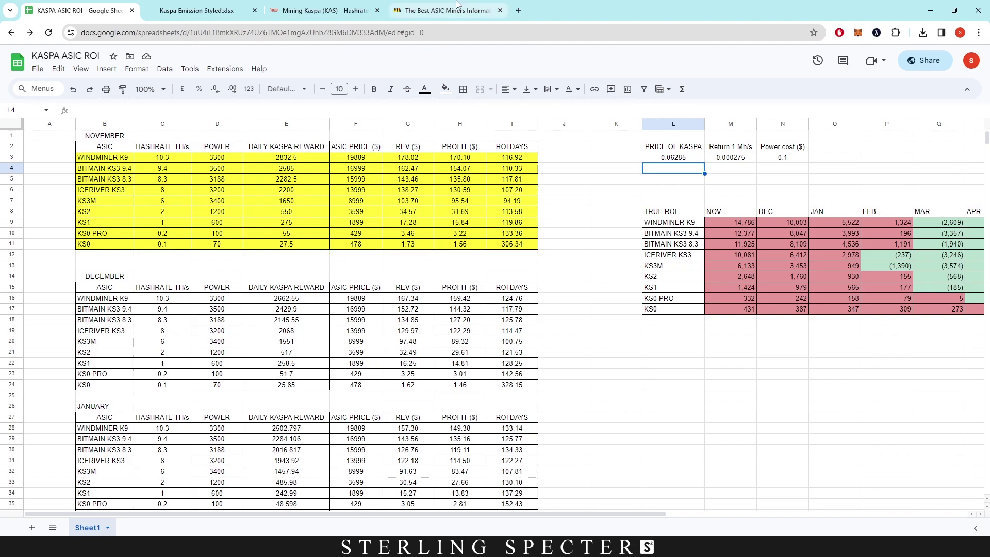
Step: Read the monthly rewards up to 11/6/2024 in the Kaspa emission schedule PDF and return to the ROI sheet
mouse_move(462, 4)
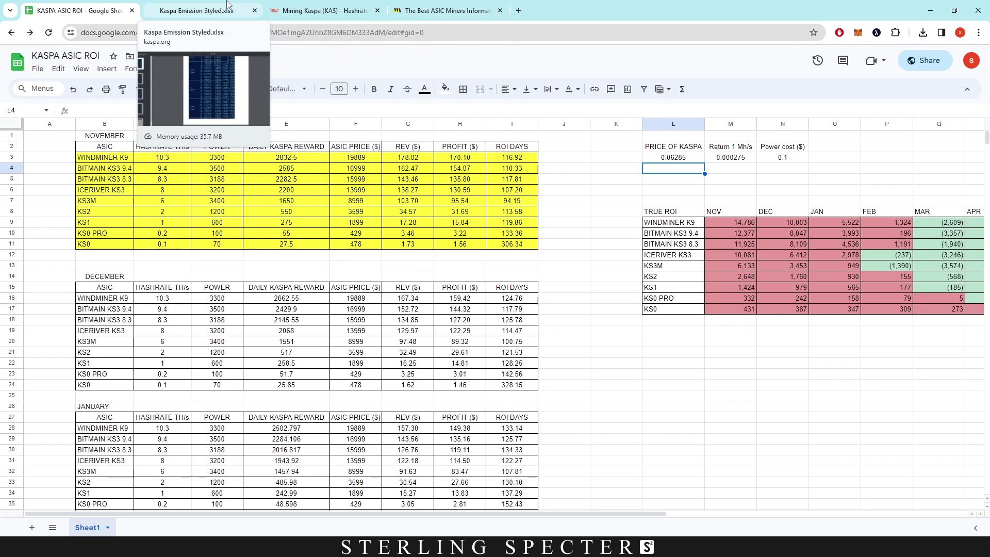
click(196, 10)
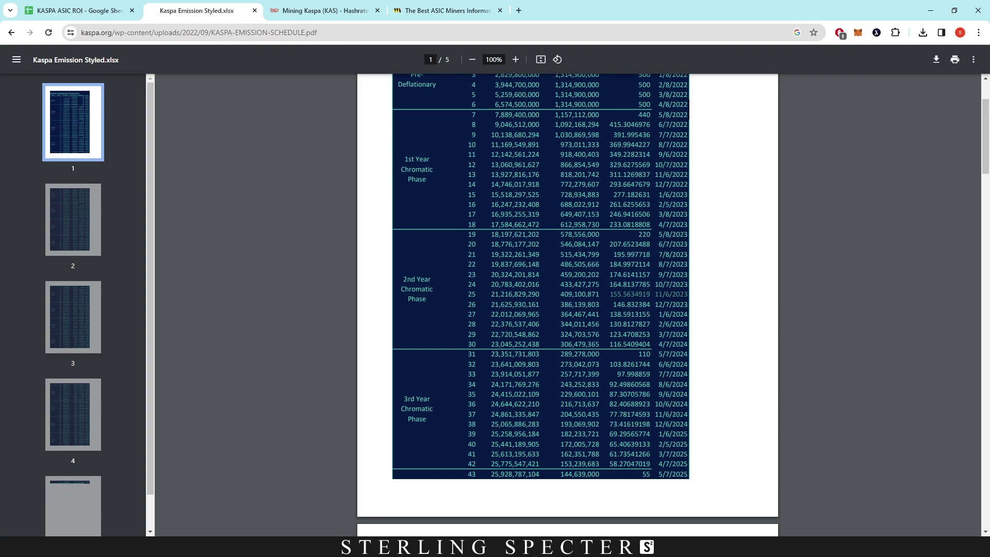
drag(689, 414, 628, 415)
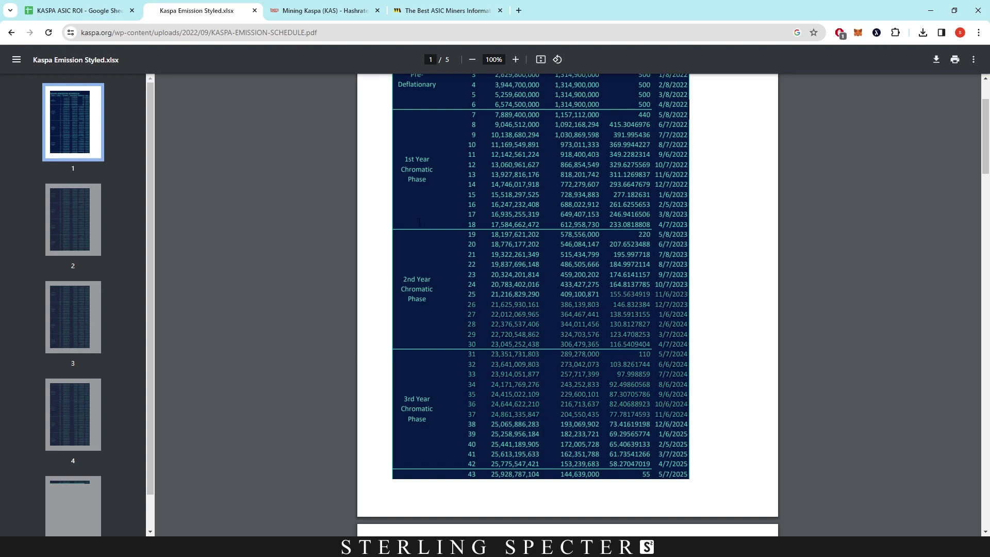
click(116, 7)
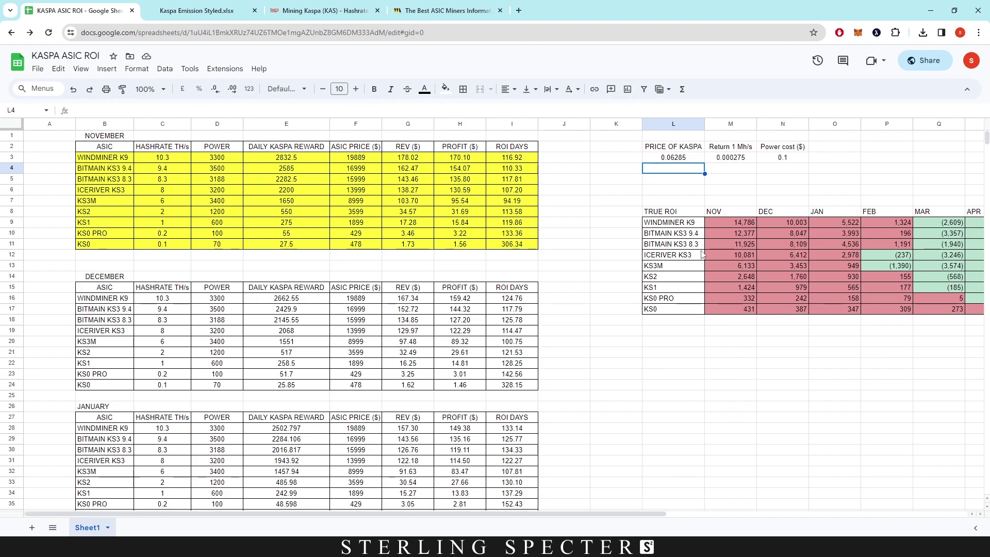
Step: Inspect the Windminer K9's November daily reward formula and check its 1 Mh/s return input against the hashrate.no Kaspa page
click(258, 159)
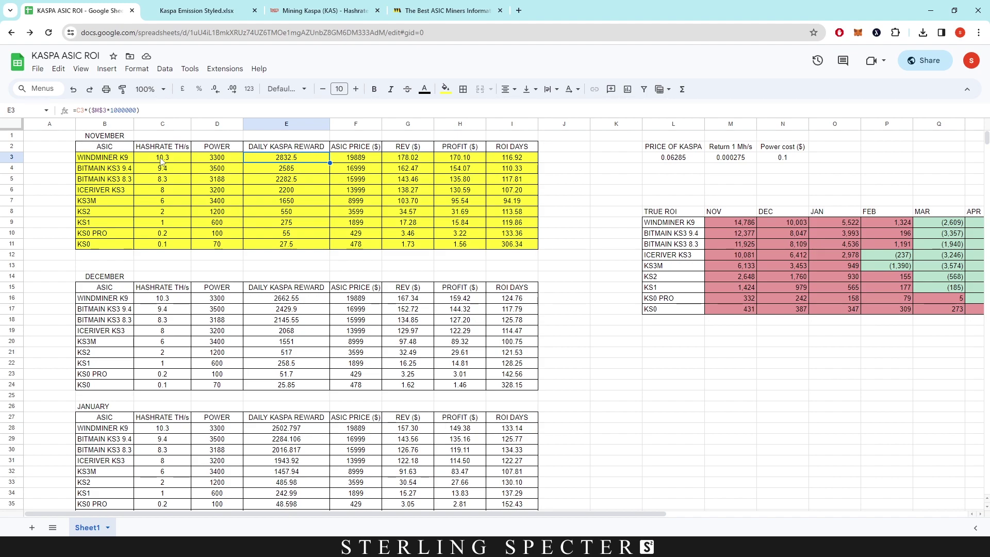
click(749, 161)
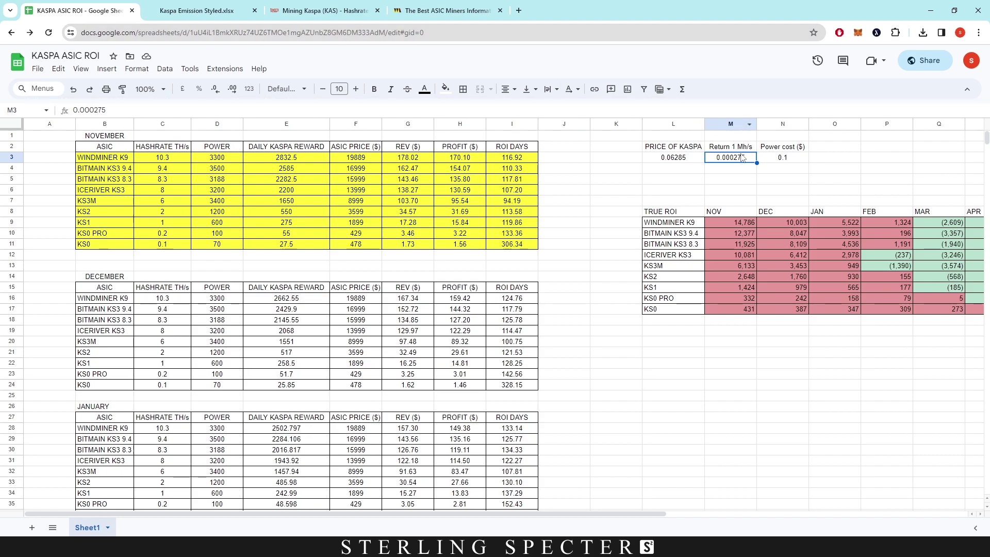
click(320, 6)
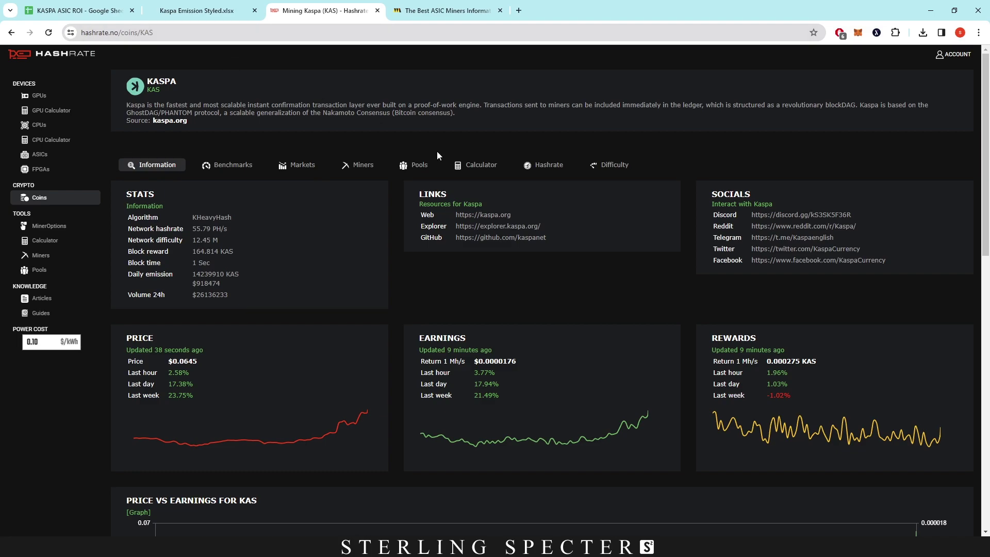
drag(766, 365, 818, 365)
click(803, 362)
click(131, 17)
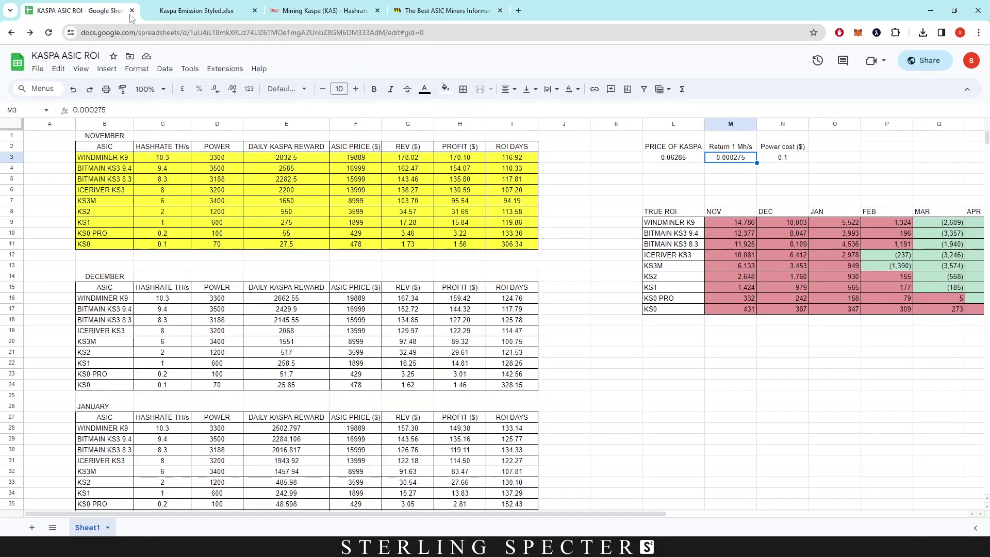
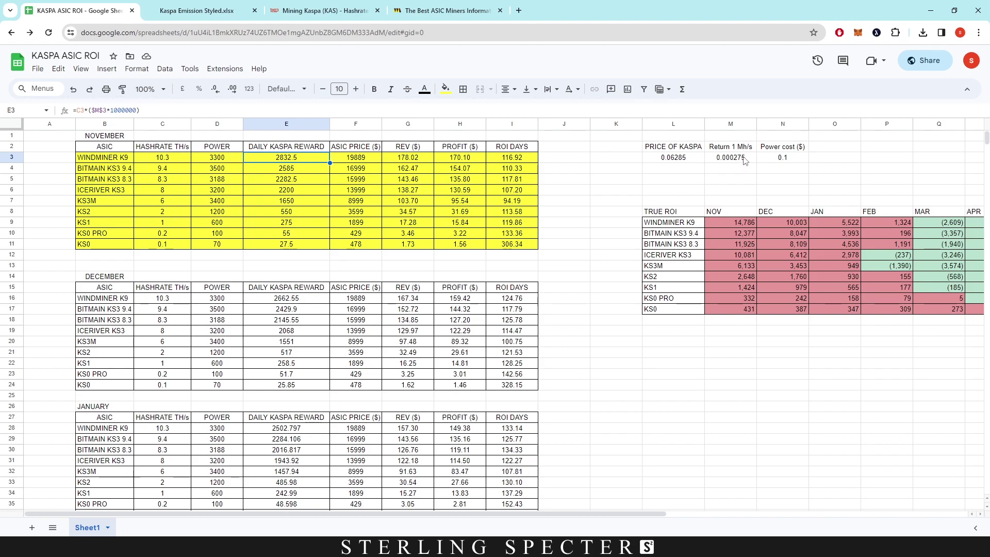
Step: Inspect the Windminer K9's November revenue, profit and ROI days formulas together with the reward, power cost and ASIC price cells they use
click(415, 161)
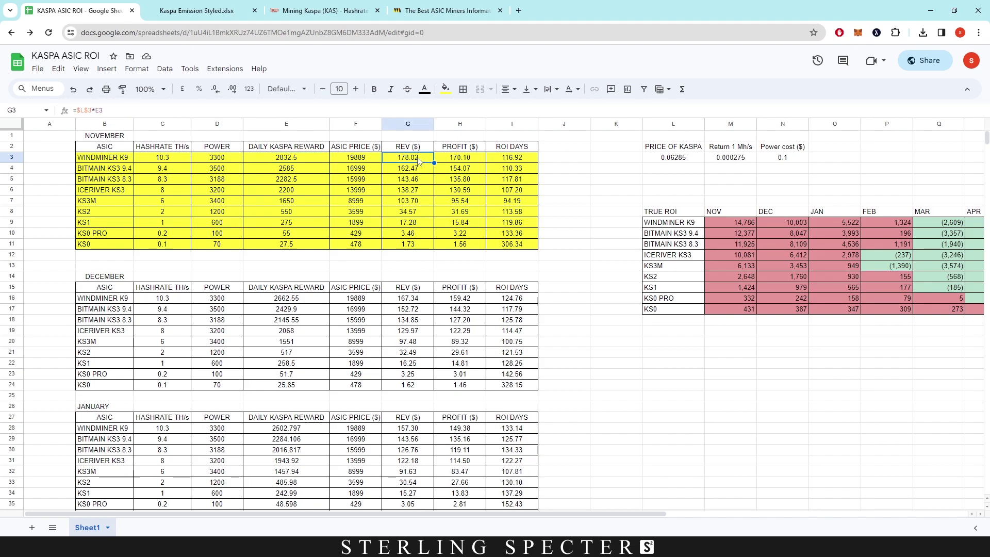
click(296, 161)
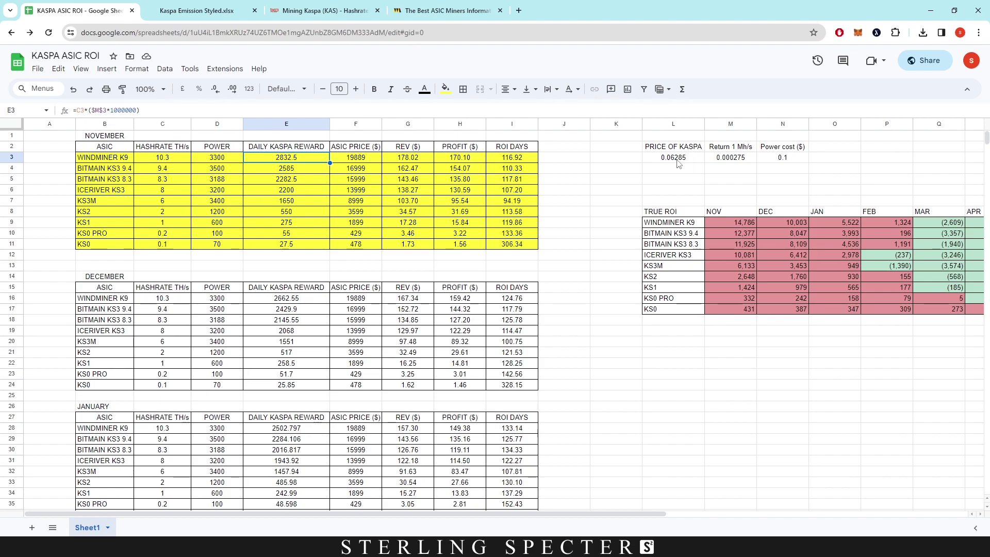
click(413, 161)
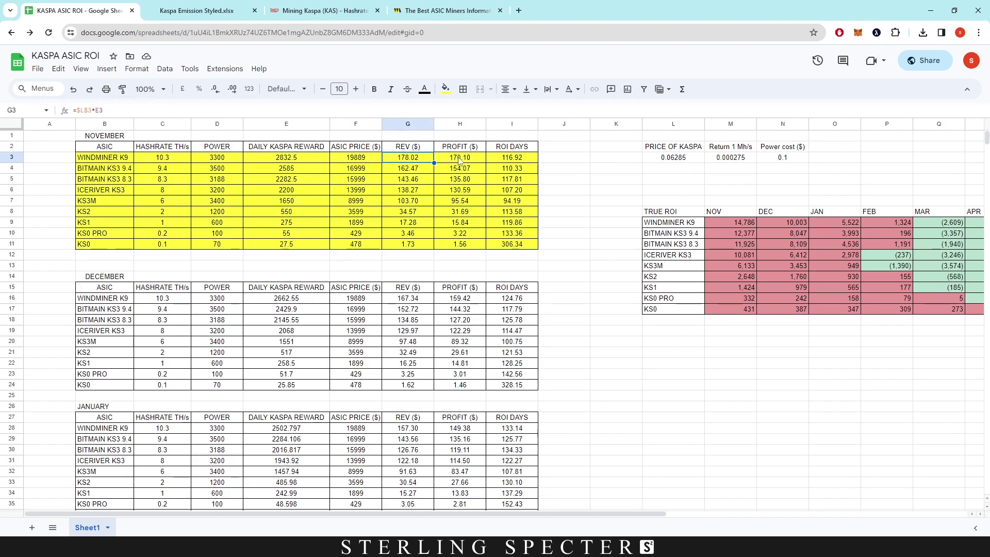
click(460, 162)
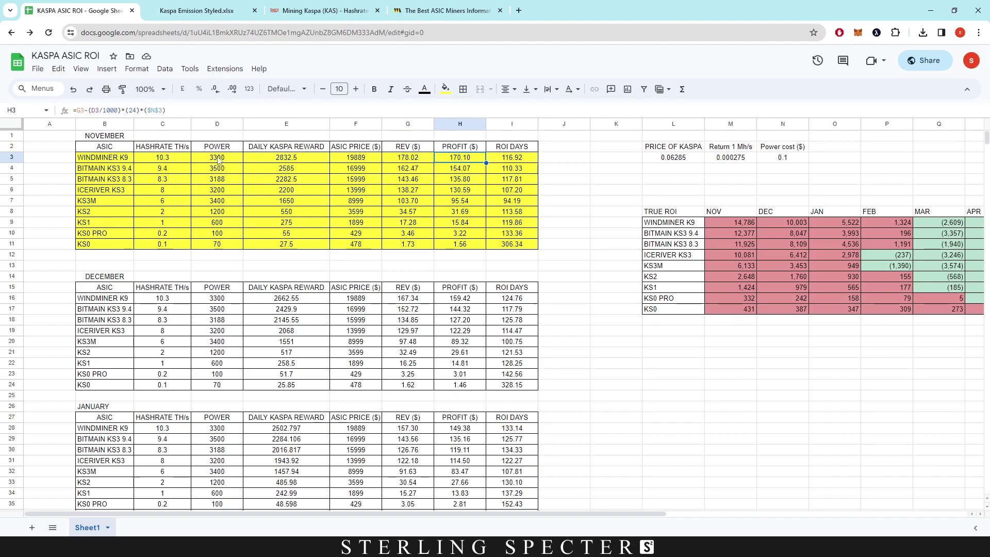
click(788, 160)
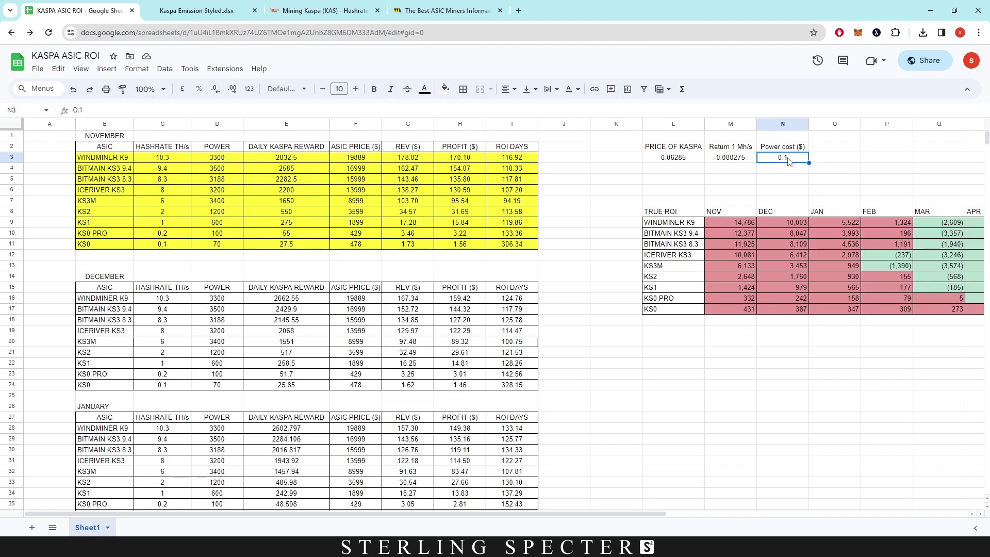
click(507, 161)
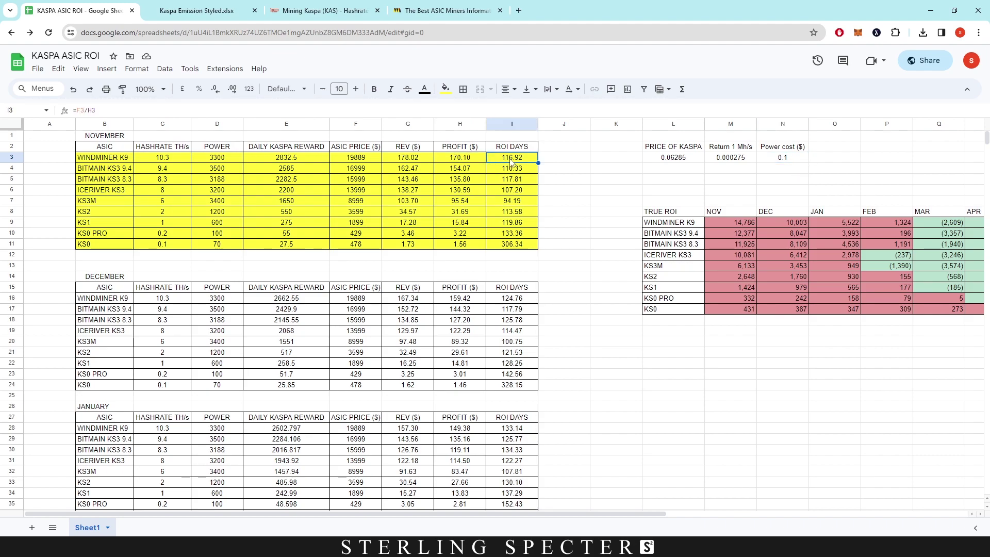
click(359, 161)
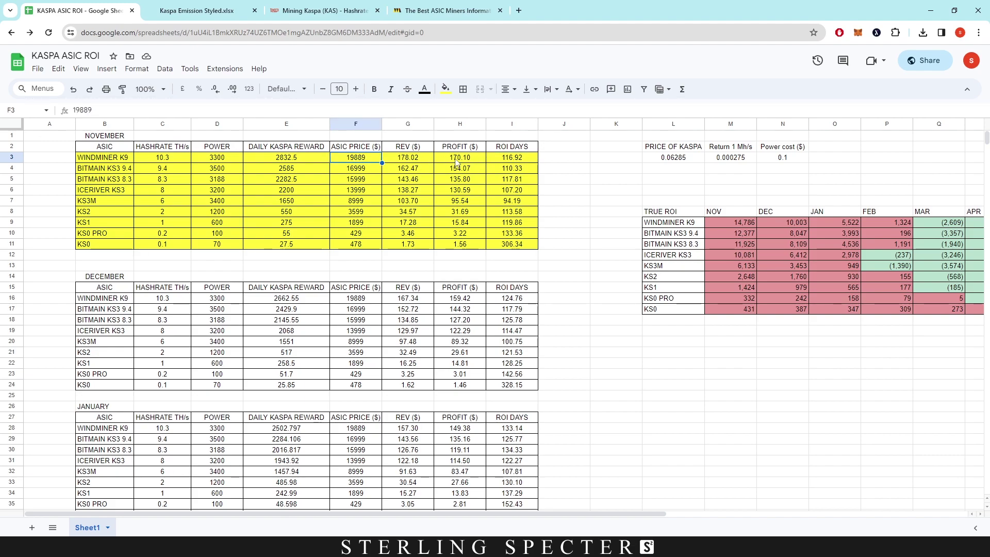
click(513, 163)
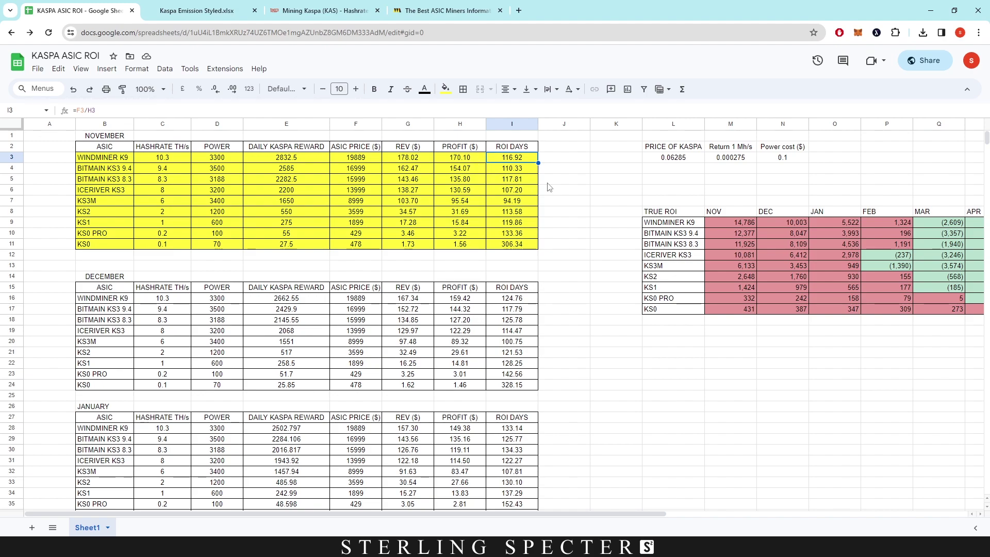
Step: Recheck the sheet's Return 1 Mh/s value against the Kaspa page on hashrate.no and return to the sheet
click(748, 162)
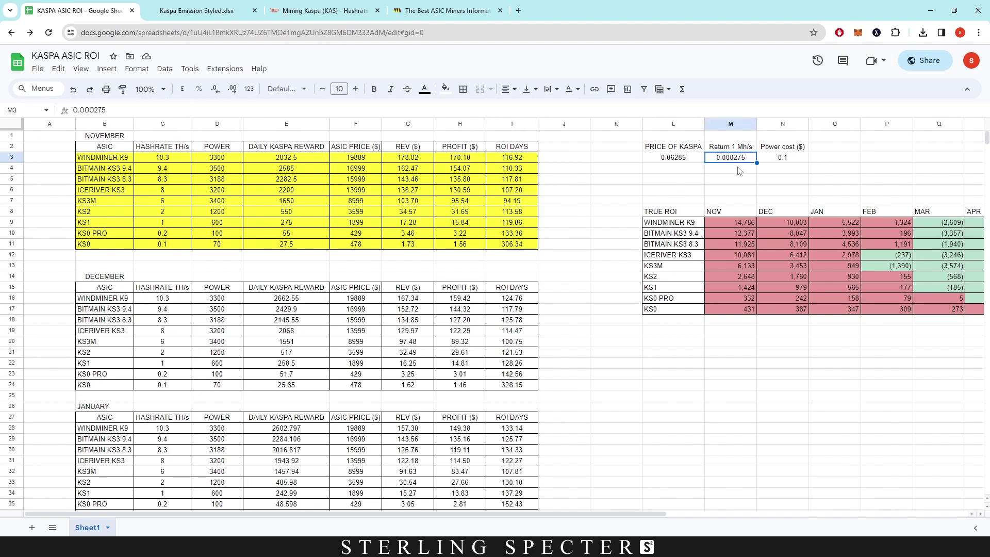
click(320, 10)
click(61, 4)
Step: Test a Kaspa price of 0.05 in cell L3 and undo the change
double_click(693, 158)
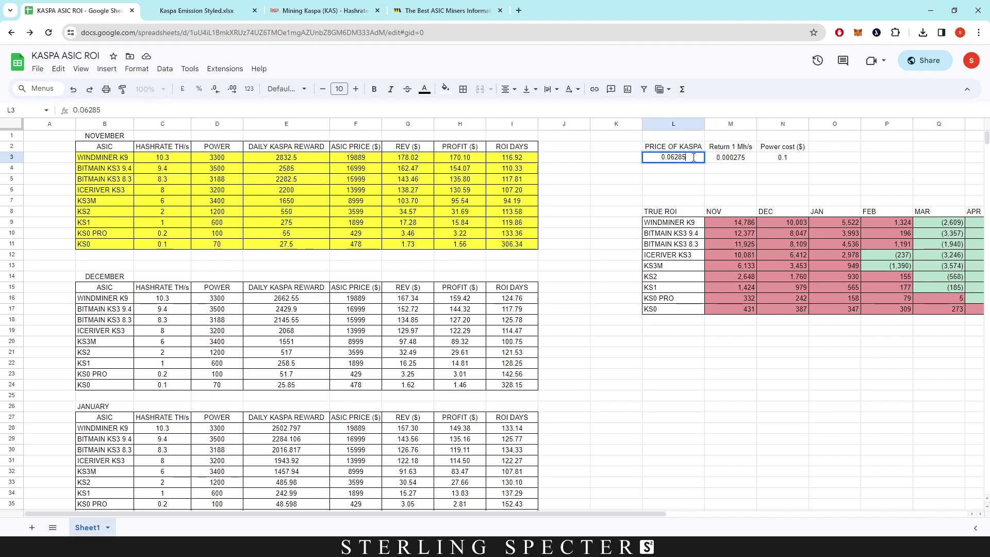
drag(679, 154, 670, 155)
text(5)
key(Return)
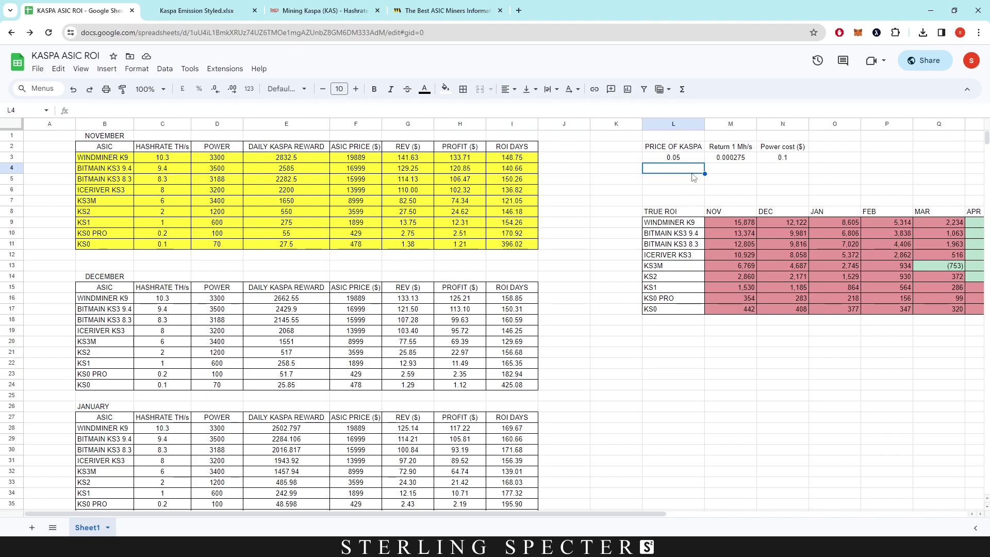
key(ctrl+z)
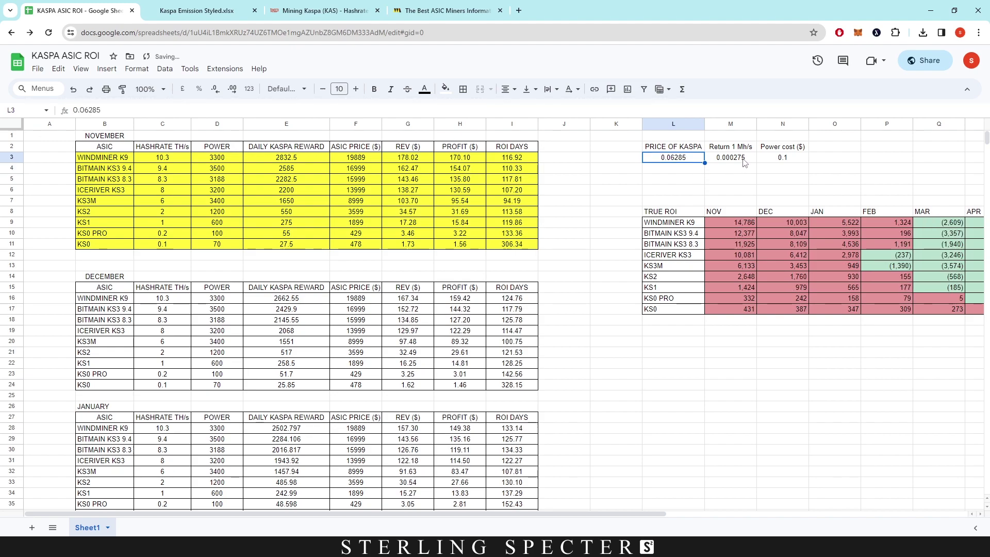
Step: Test a Return 1 Mh/s of 0.0002 against the November daily Kaspa rewards, and restore the input to 0.000275
click(744, 158)
double_click(748, 157)
drag(748, 158, 740, 157)
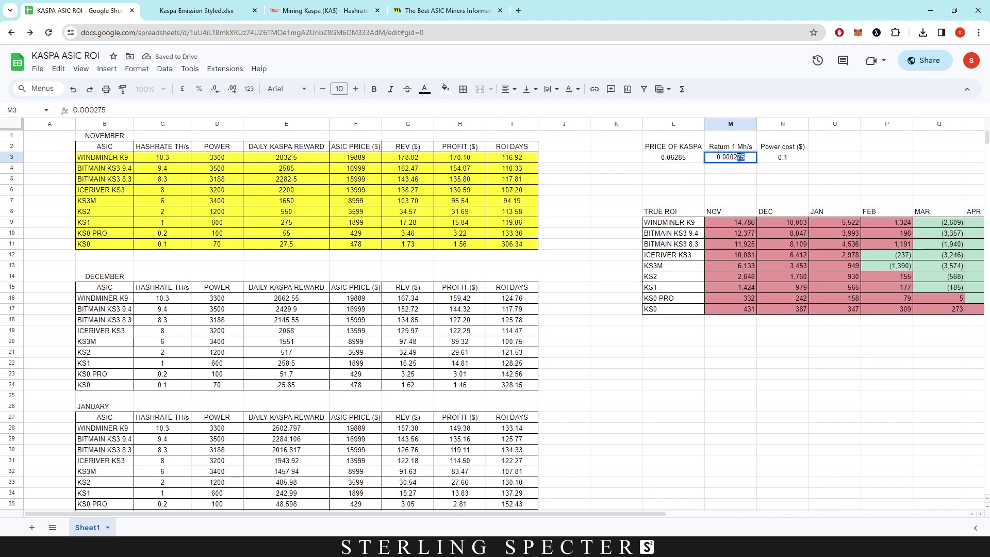
key(BackSpace)
key(Return)
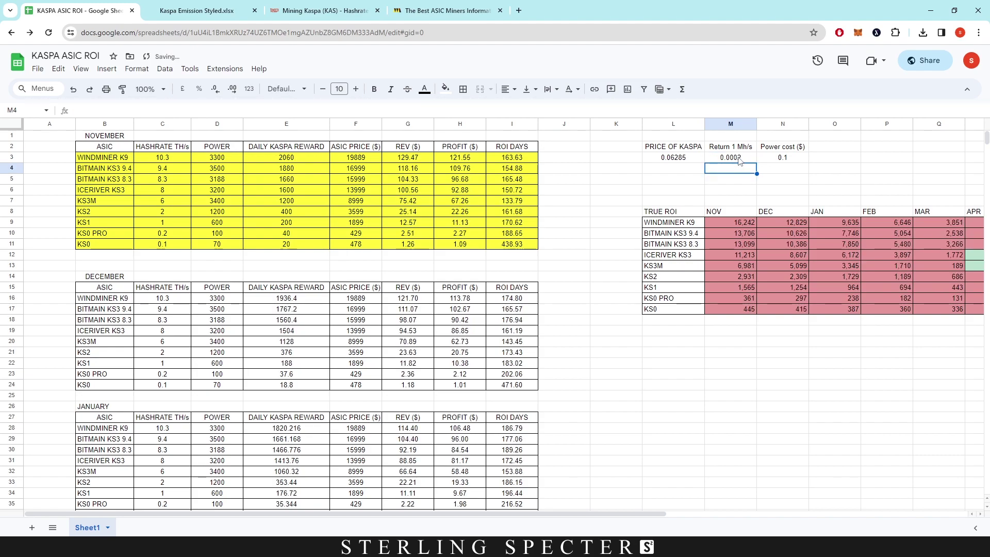
drag(286, 159, 306, 250)
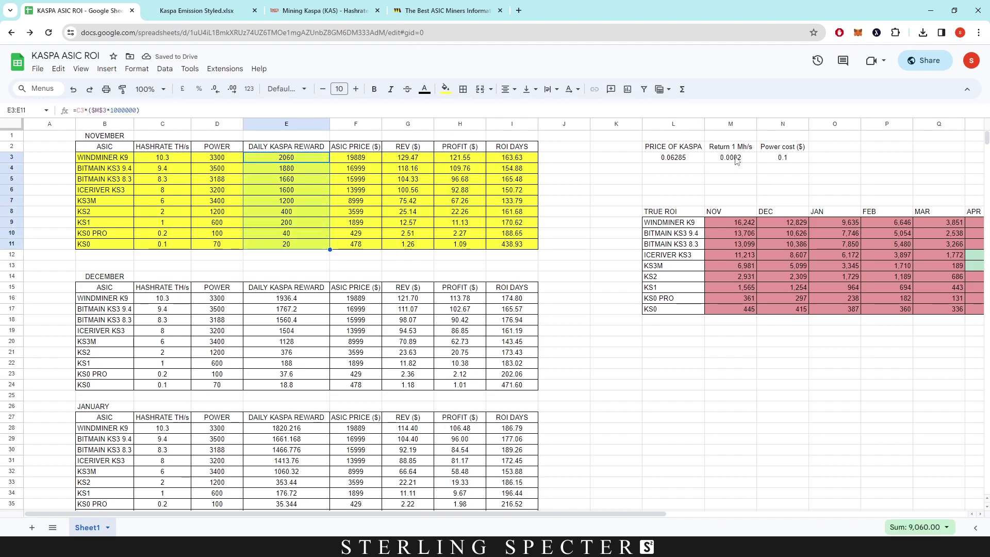
click(745, 162)
text(0.000275)
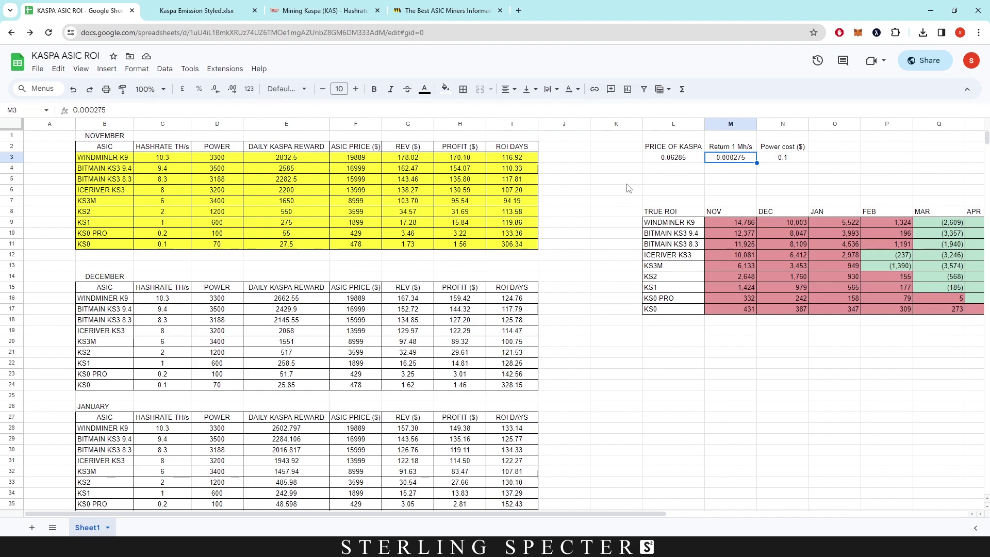
Step: Review the whole November table, from its title to the ROI days of the listed ASICs
drag(96, 135, 520, 247)
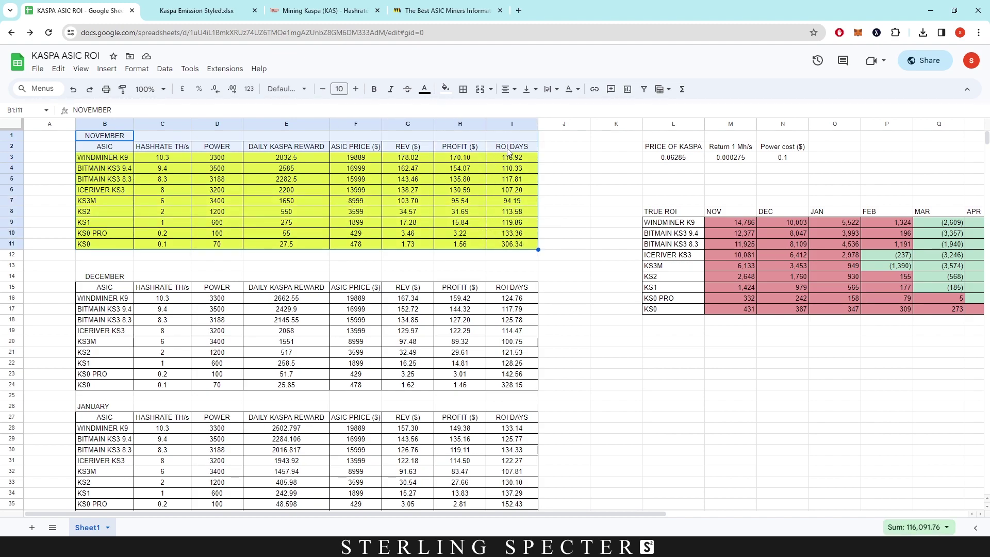
click(550, 162)
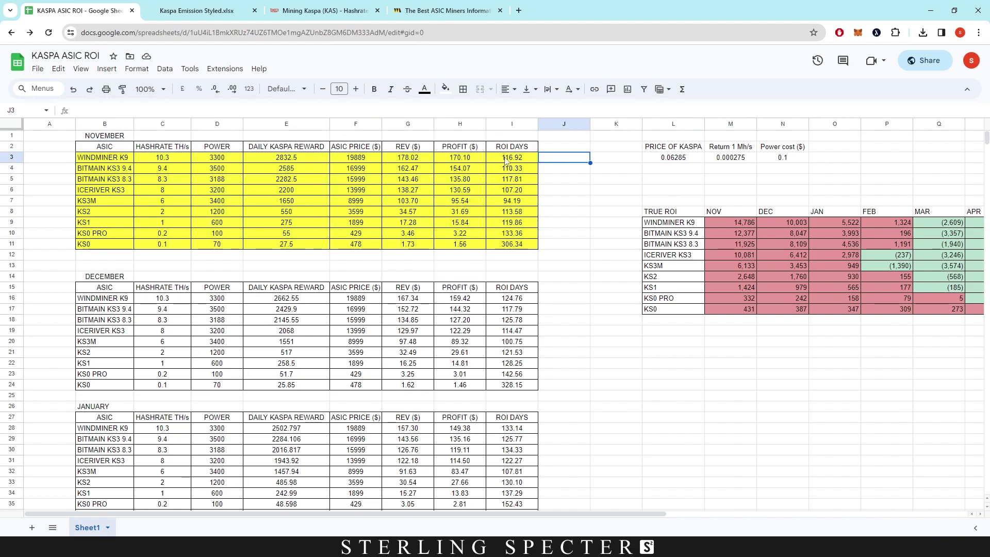
Step: Inspect the WINDMINER K9's November profit formula, the whole December table and its December daily Kaspa reward formula
click(457, 162)
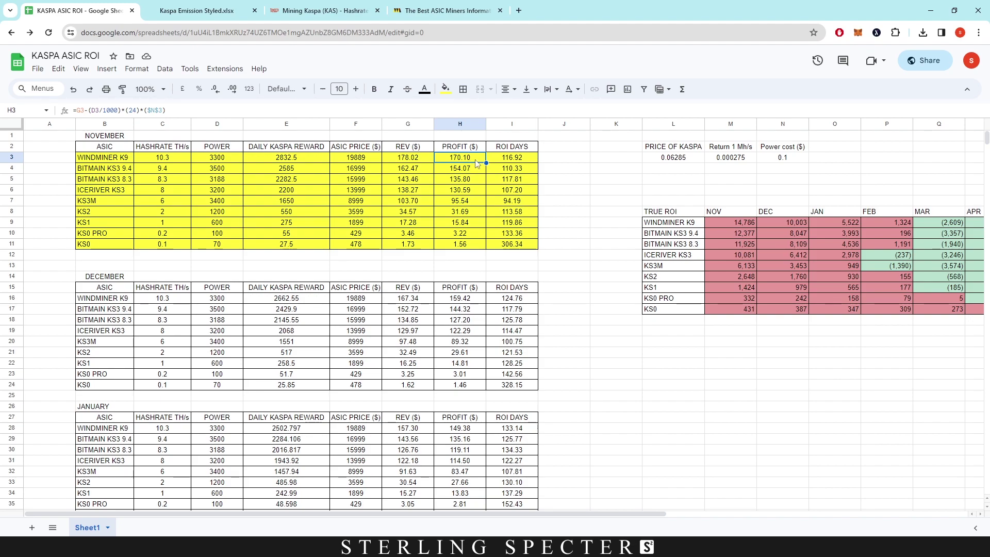
scroll(562, 166, down, 2)
scroll(563, 166, down, 3)
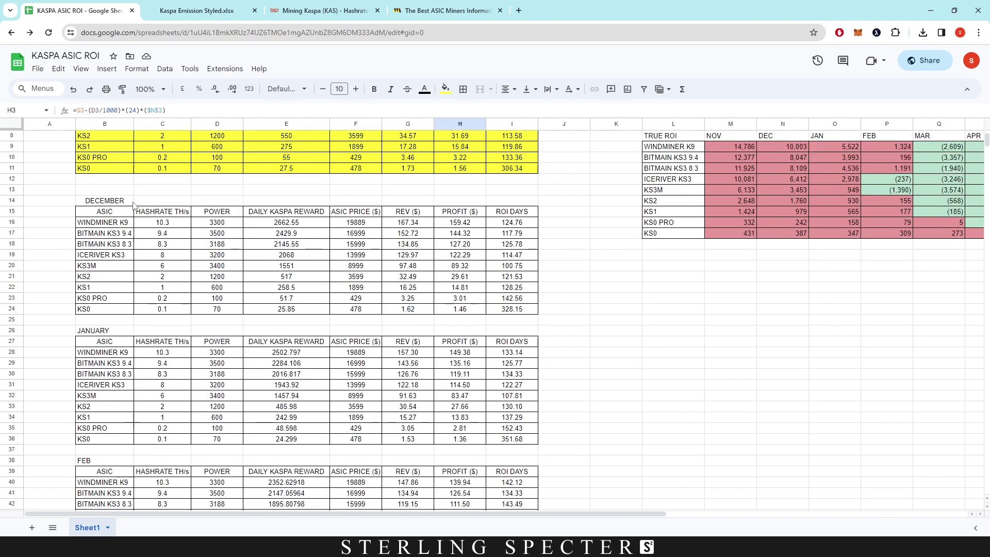
drag(108, 205, 511, 308)
click(278, 222)
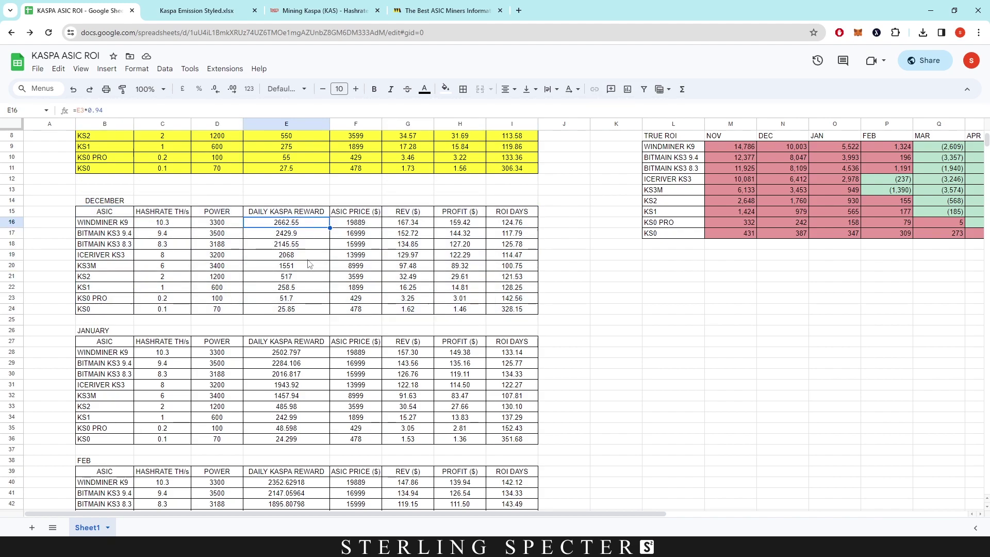
Step: Check the Kaspa emission schedule PDF, return to the sheet and inspect the WINDMINER K9's January daily reward formula
scroll(278, 224, up, 3)
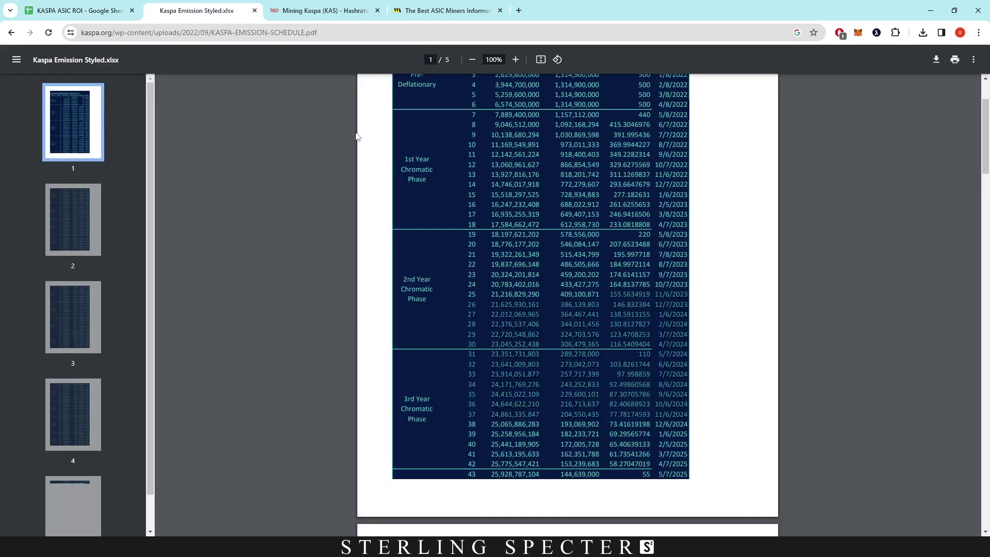
click(175, 10)
click(62, 10)
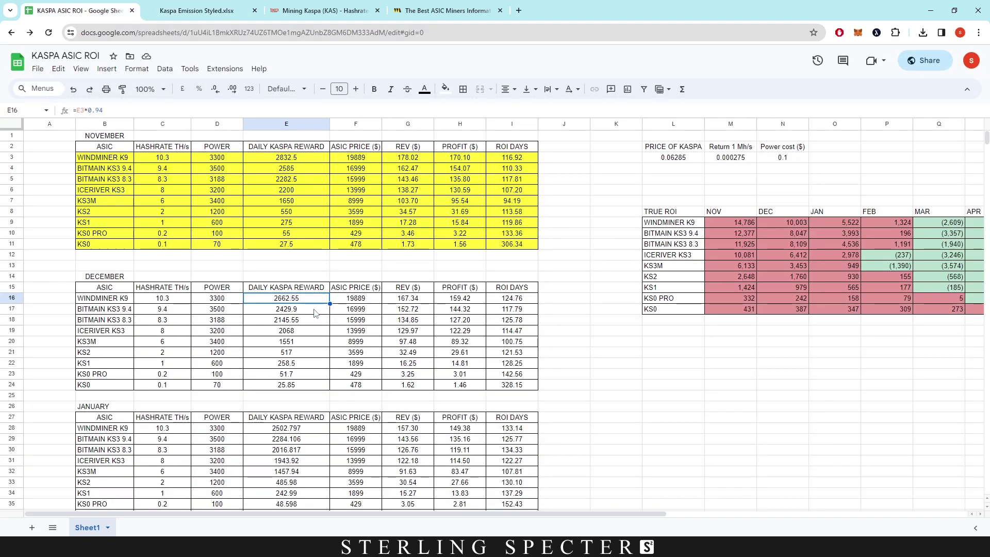
click(317, 429)
Step: Examine the WINDMINER K9's daily reward, profit and ROI days in the final NOV table at row 148
scroll(304, 335, down, 3)
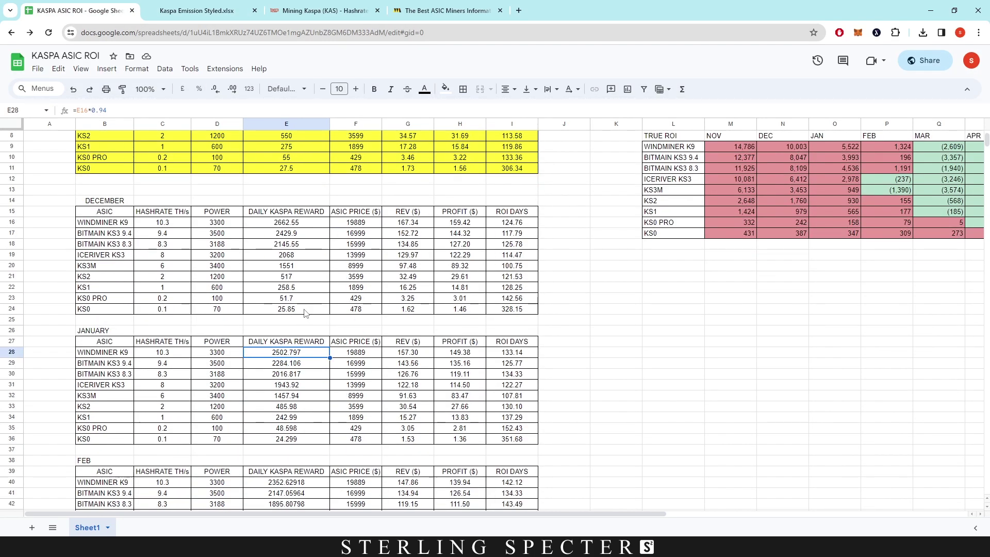
scroll(305, 316, down, 20)
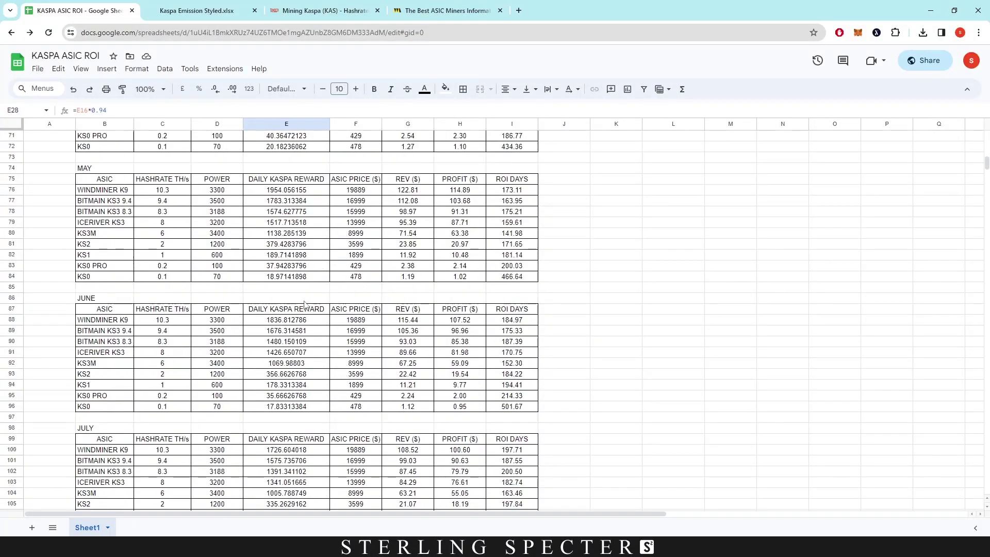
scroll(304, 305, down, 17)
scroll(304, 320, down, 2)
click(299, 355)
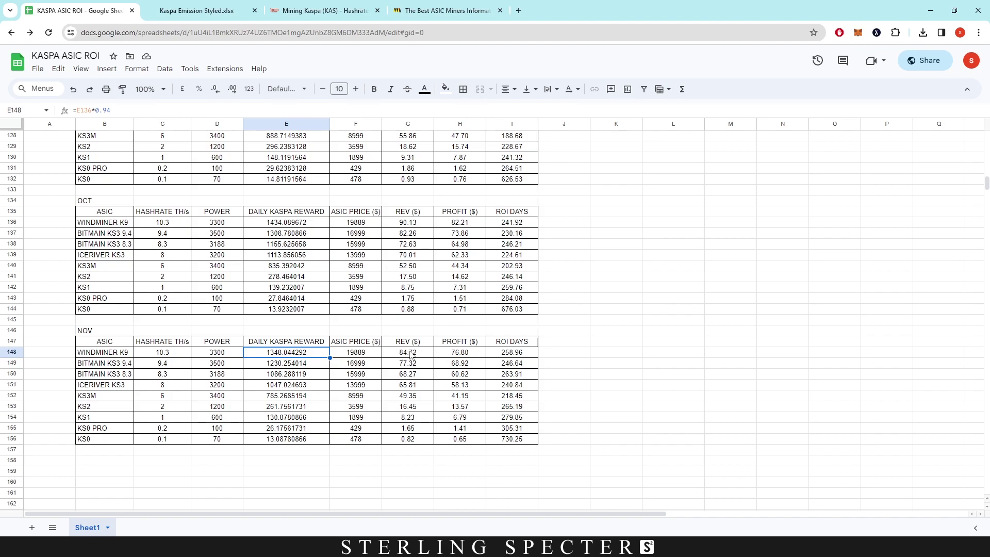
click(463, 355)
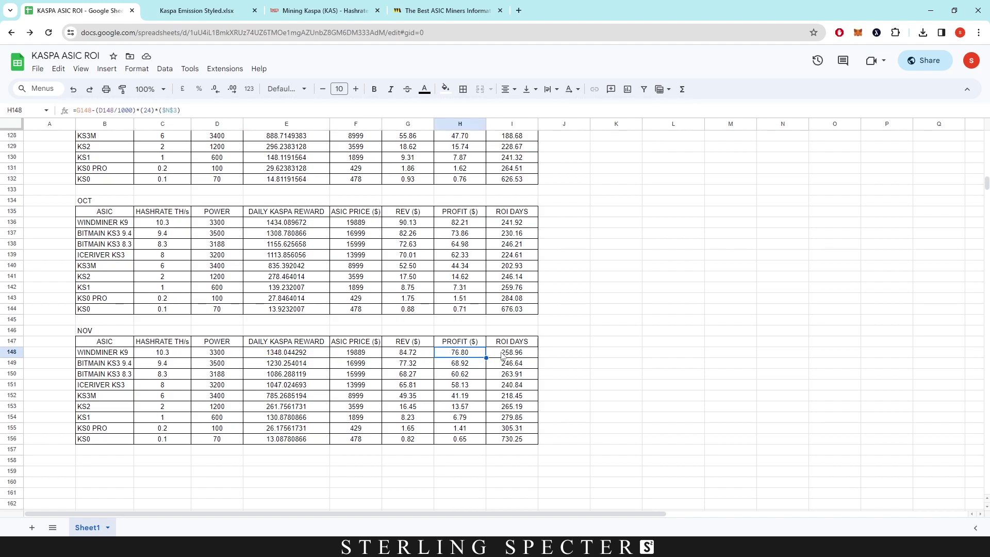
click(511, 356)
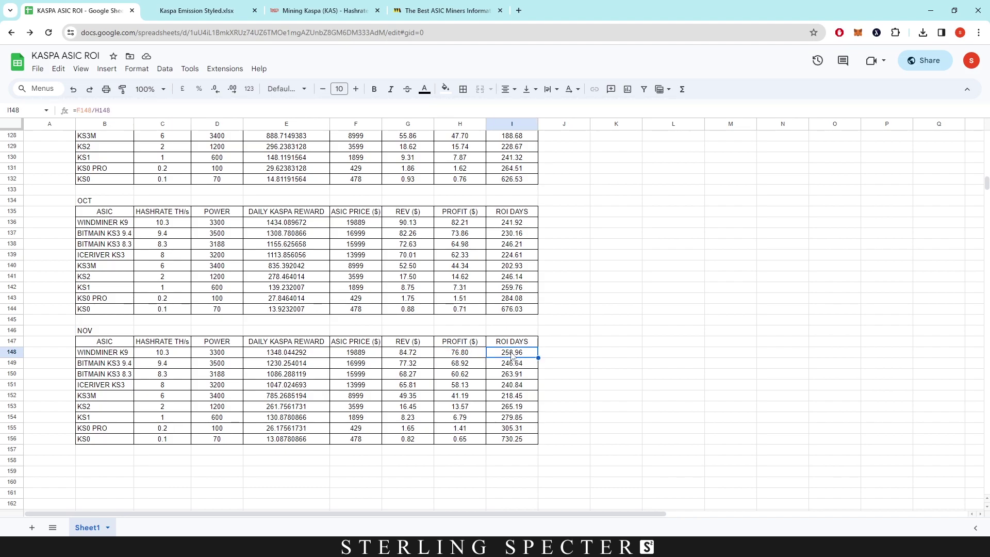
Step: Inspect the WINDMINER K9's first NOV formula in the TRUE ROI table and the November profit it draws on
scroll(630, 356, up, 10)
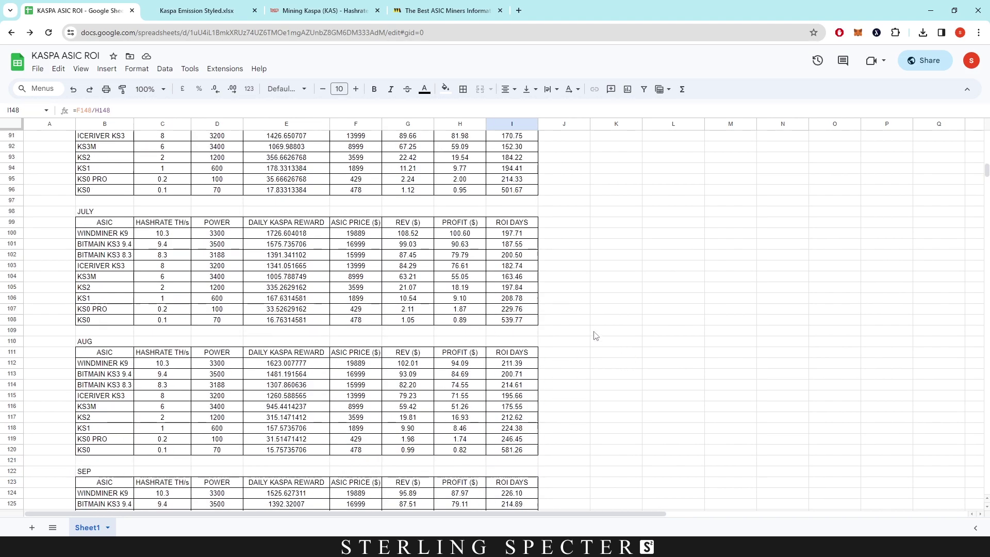
scroll(596, 336, up, 11)
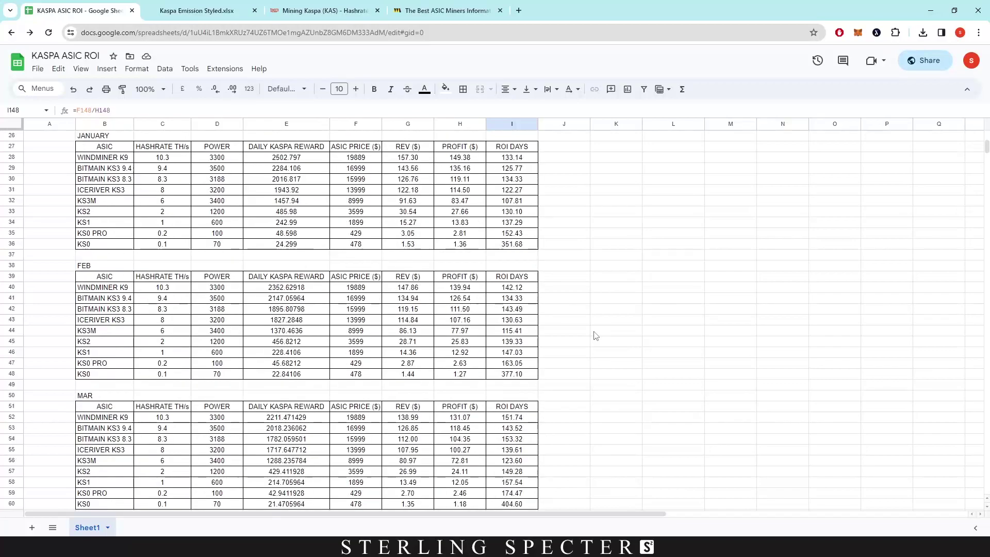
scroll(596, 336, up, 3)
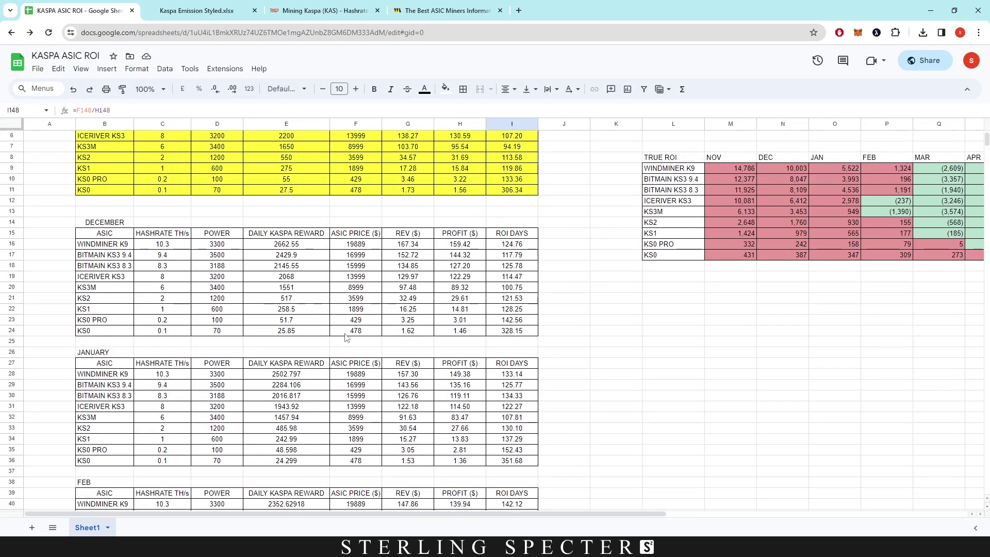
scroll(516, 308, up, 2)
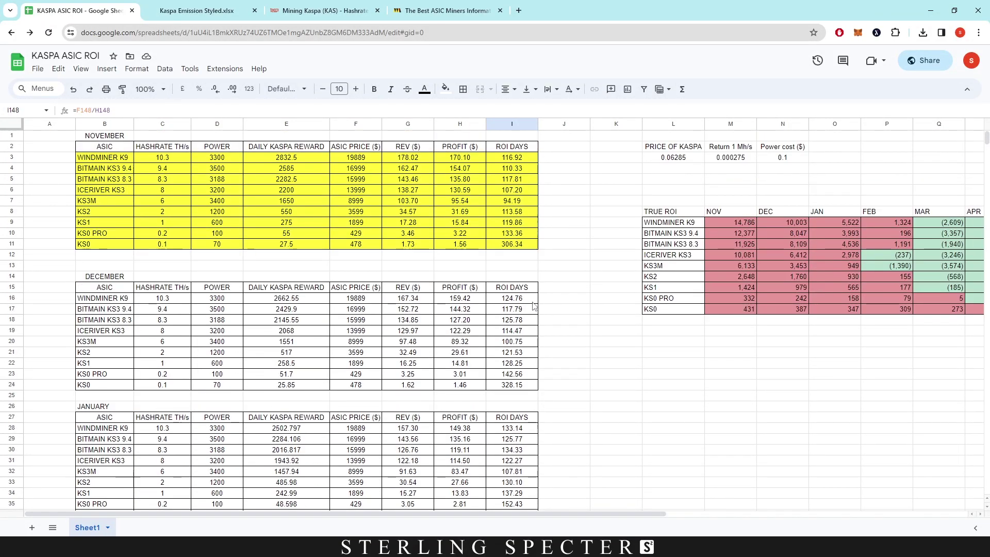
drag(575, 514, 871, 510)
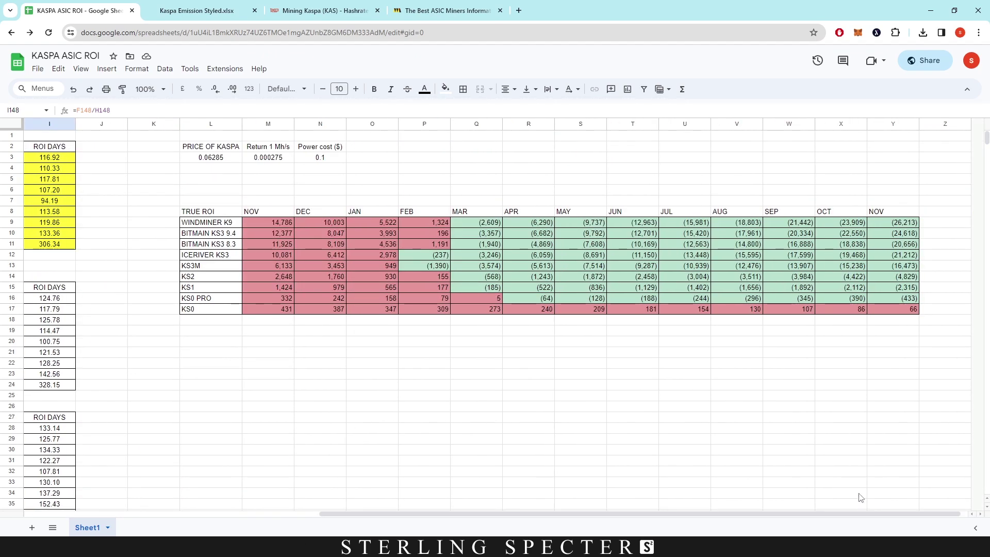
click(265, 222)
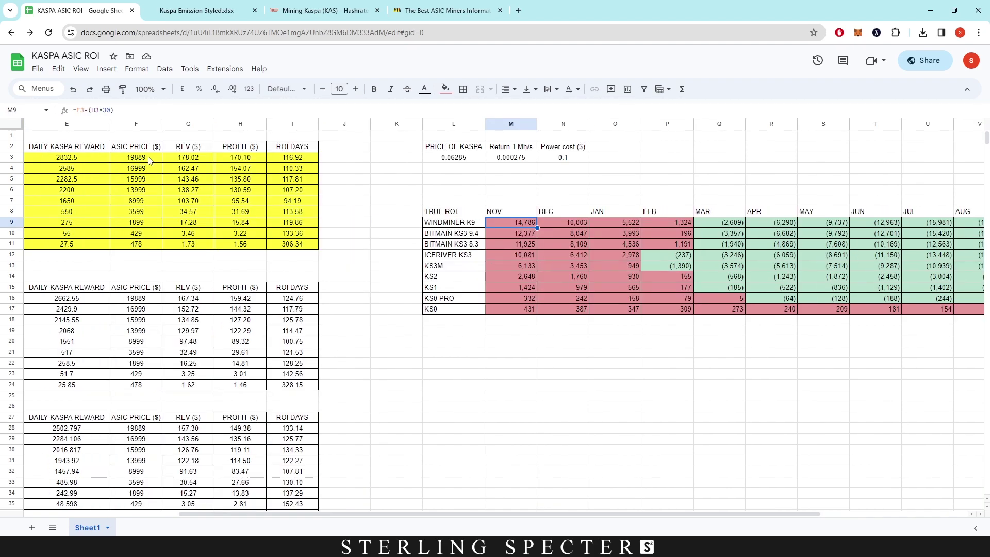
click(245, 159)
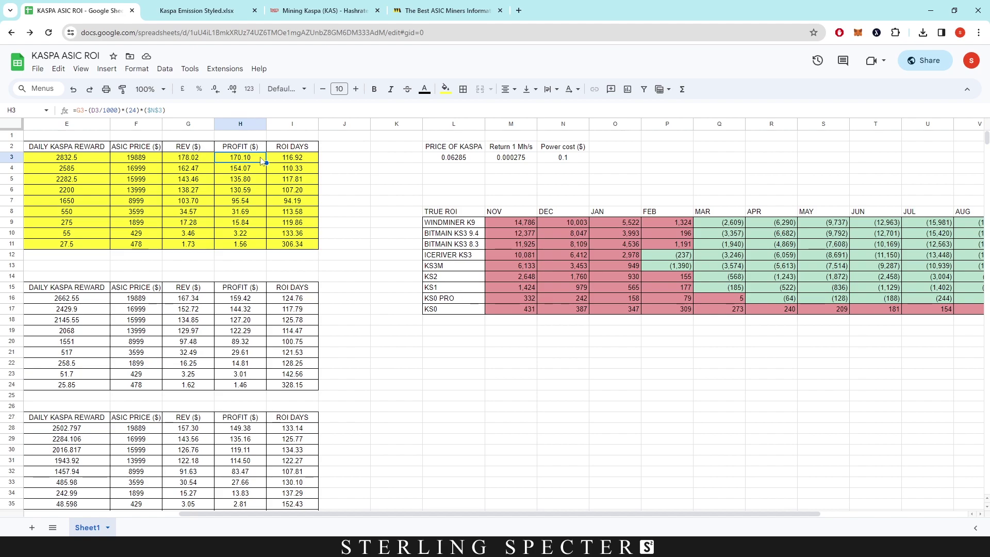
click(513, 222)
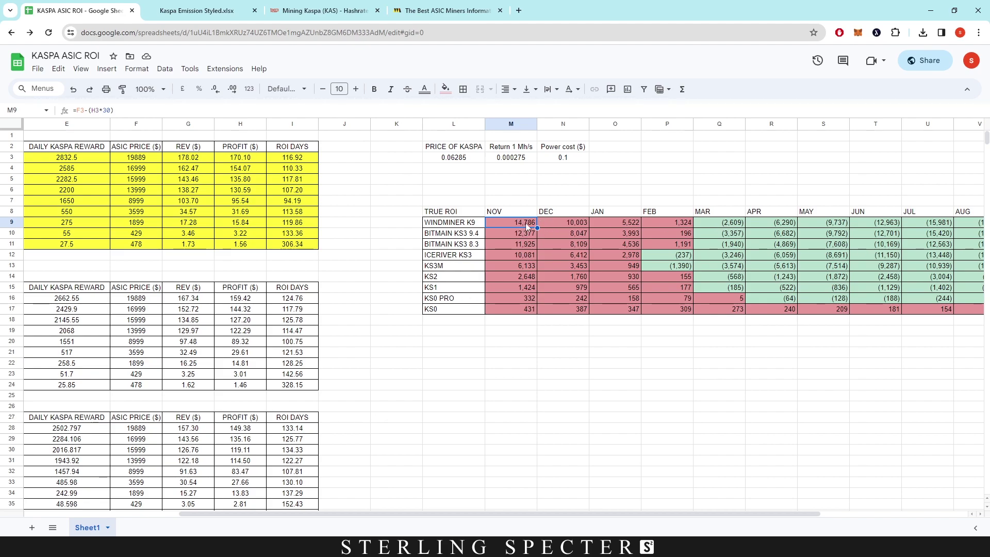
Step: Trace the WINDMINER K9's DEC and JAN TRUE ROI cells to the December and January profit values
click(556, 223)
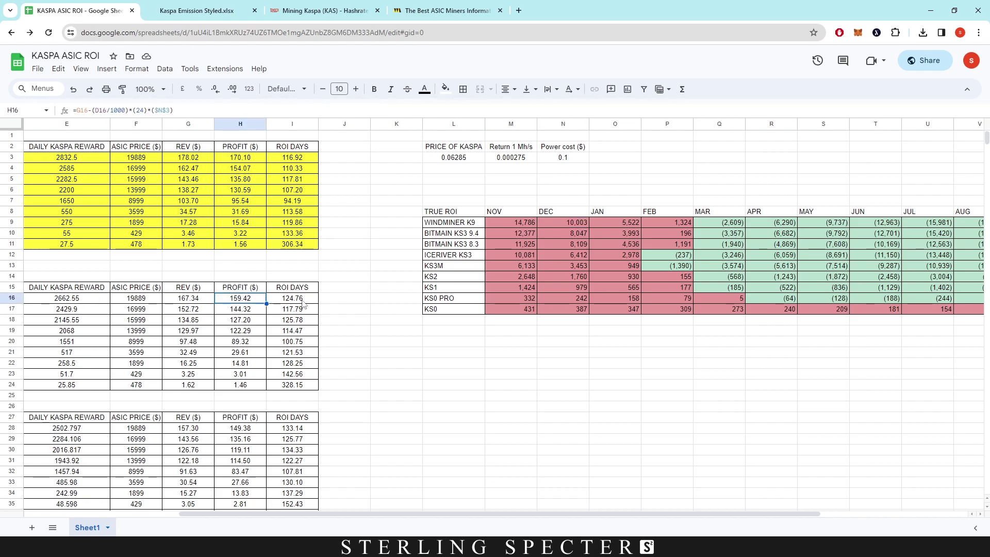
click(627, 225)
click(235, 434)
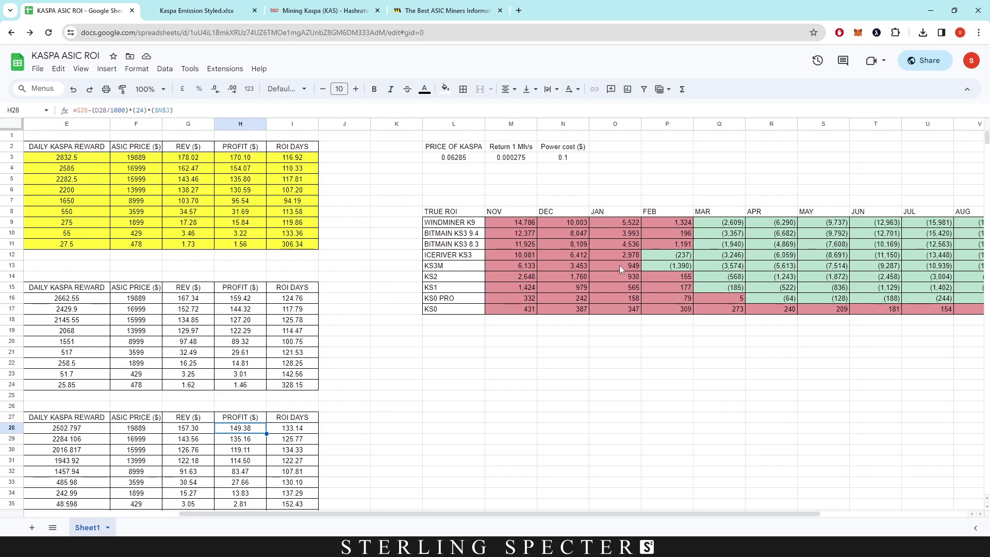
Step: Review the WINDMINER K9's TRUE ROI values from MAR through the final NOV column
drag(672, 507, 821, 511)
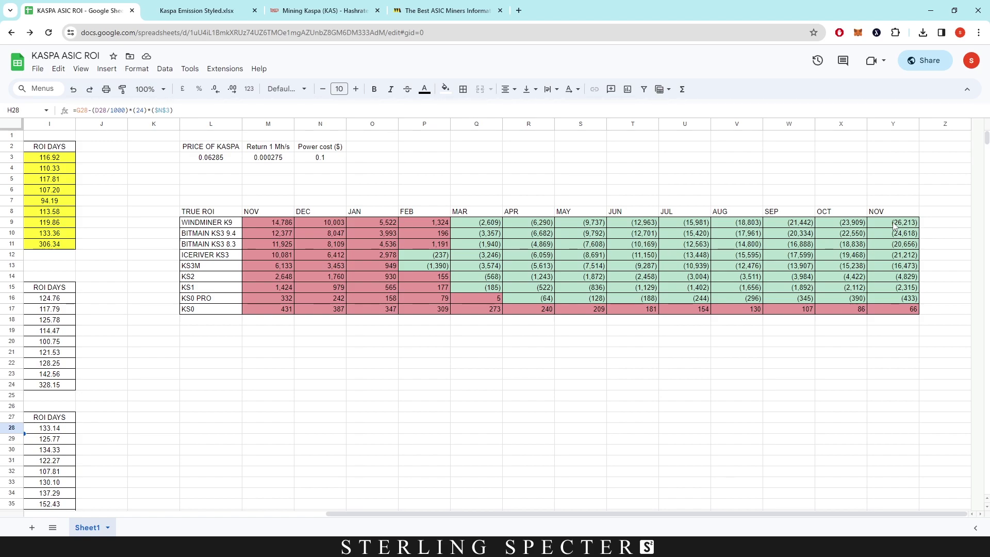
drag(485, 227, 883, 226)
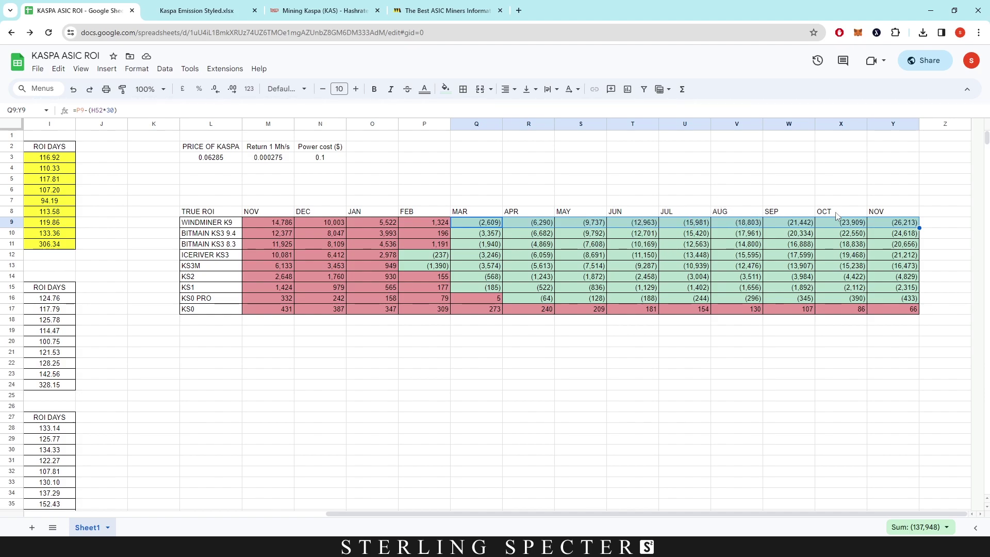
click(890, 225)
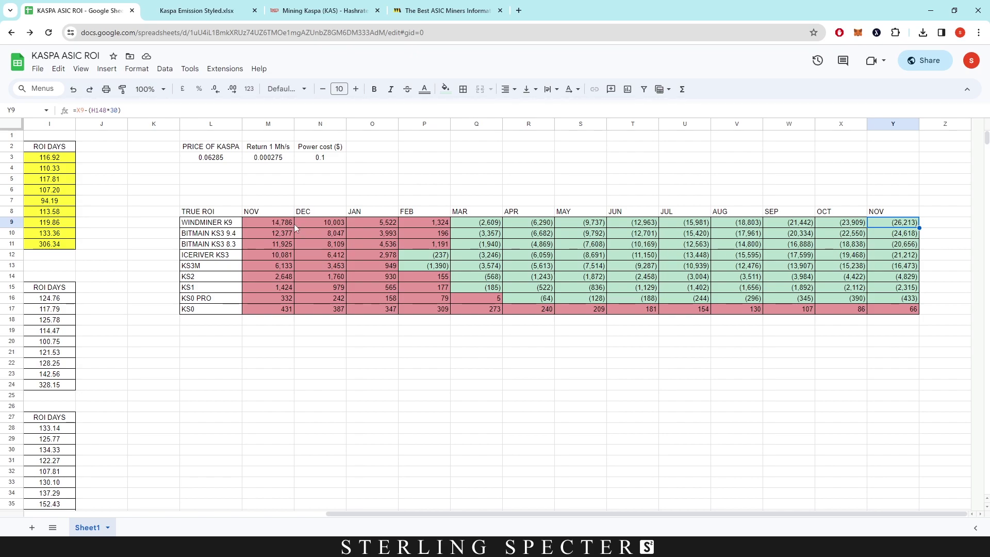
Step: Review the Kaspa price and Return 1 Mh/s inputs against the WINDMINER K9's final NOV TRUE ROI
click(261, 160)
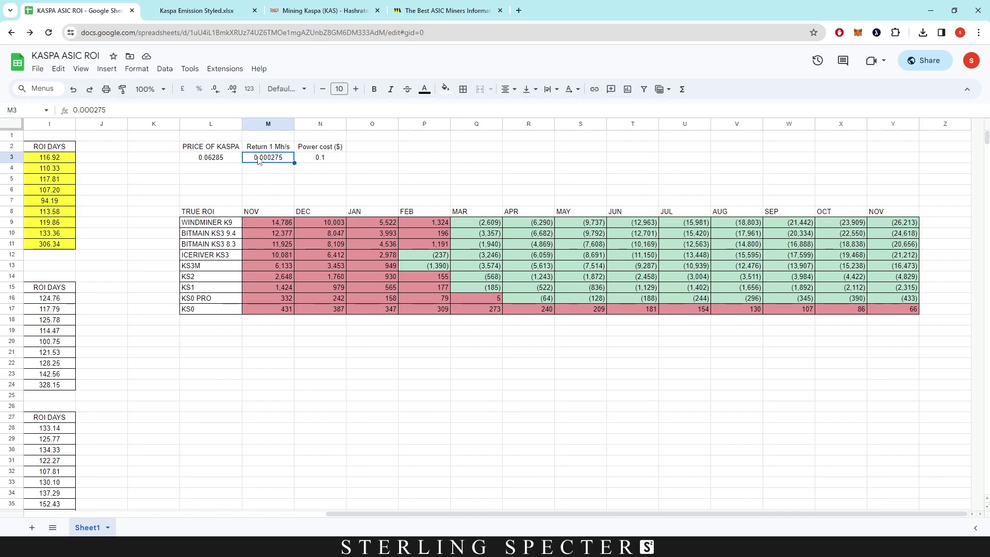
click(217, 161)
click(272, 162)
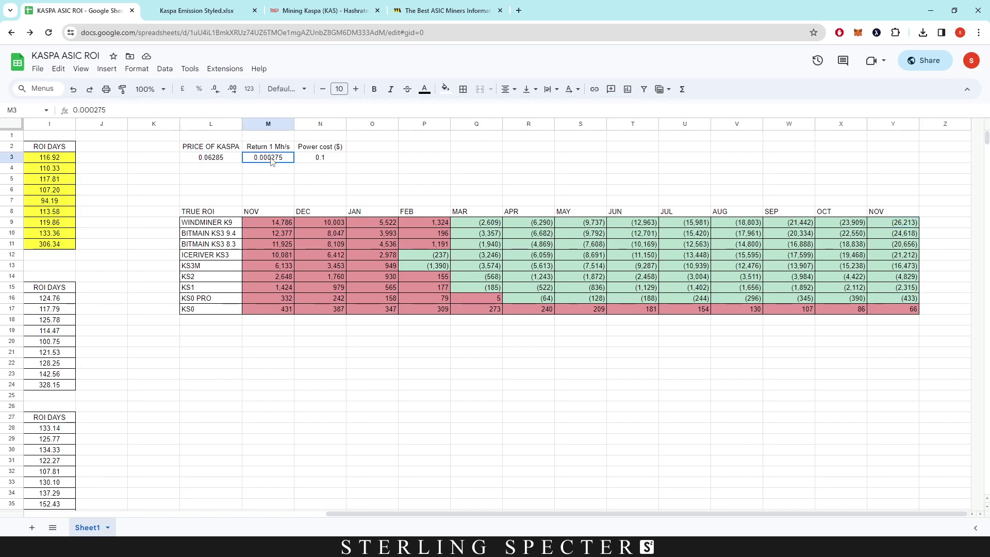
click(232, 160)
click(270, 162)
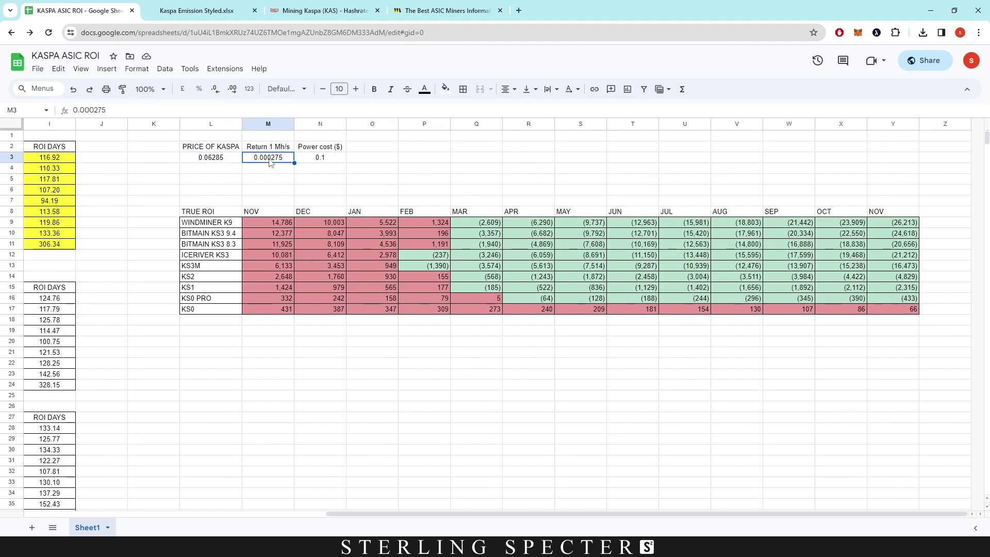
click(224, 162)
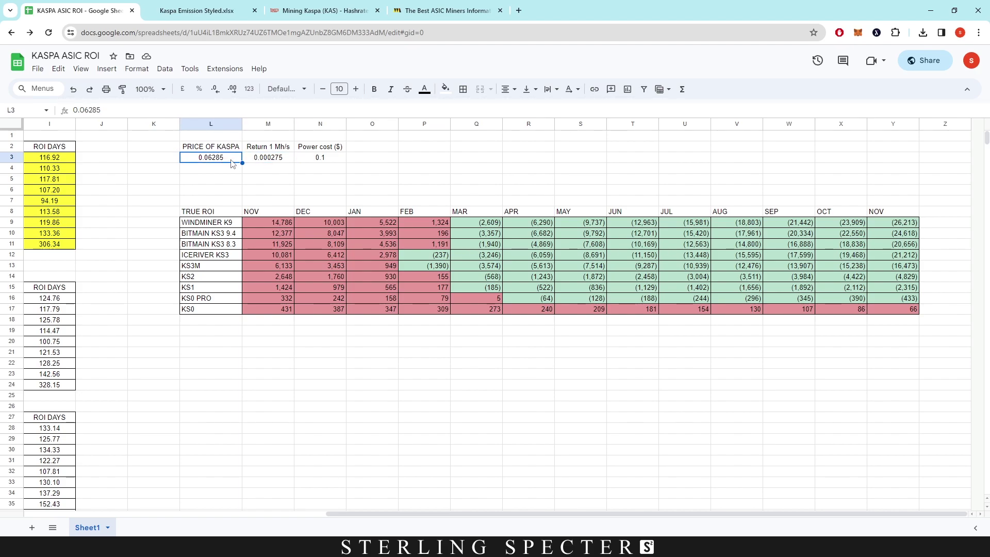
click(282, 163)
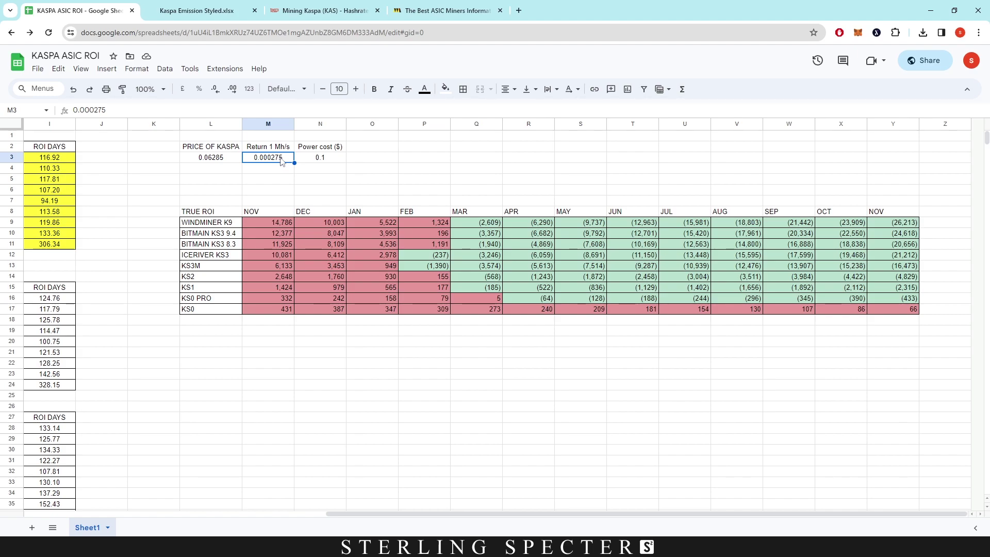
click(898, 224)
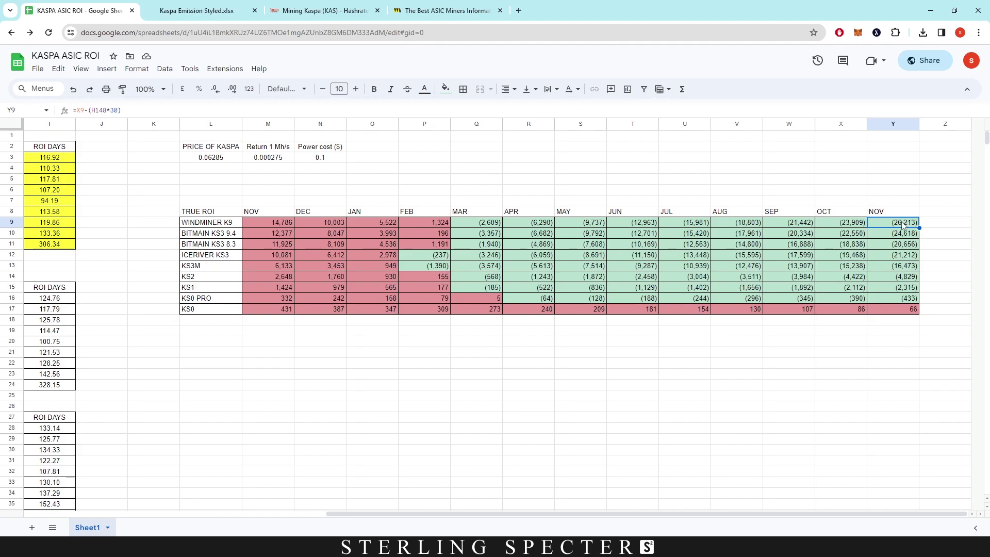
Step: Set the Kaspa price in cell L3 to 0.07
click(227, 159)
double_click(227, 159)
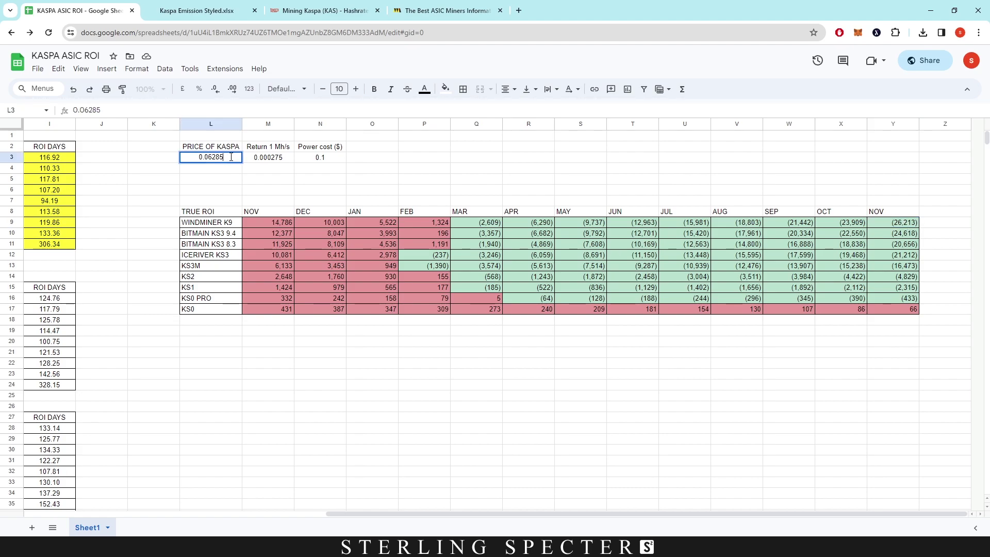
drag(231, 157, 222, 160)
text(7)
key(Return)
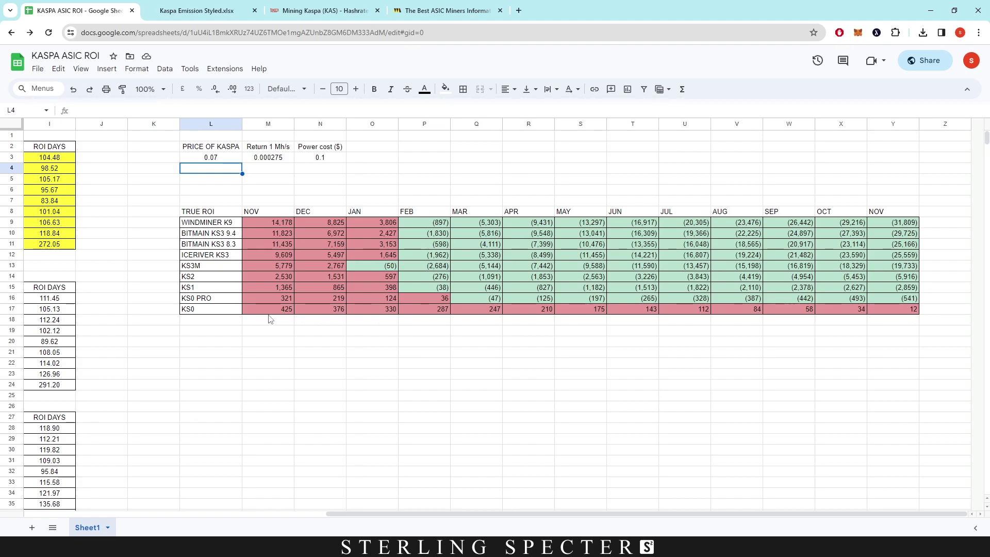
Step: Change the Kaspa price in cell L3 to 0.18
click(225, 158)
double_click(219, 159)
key(BackSpace)
key(BackSpace)
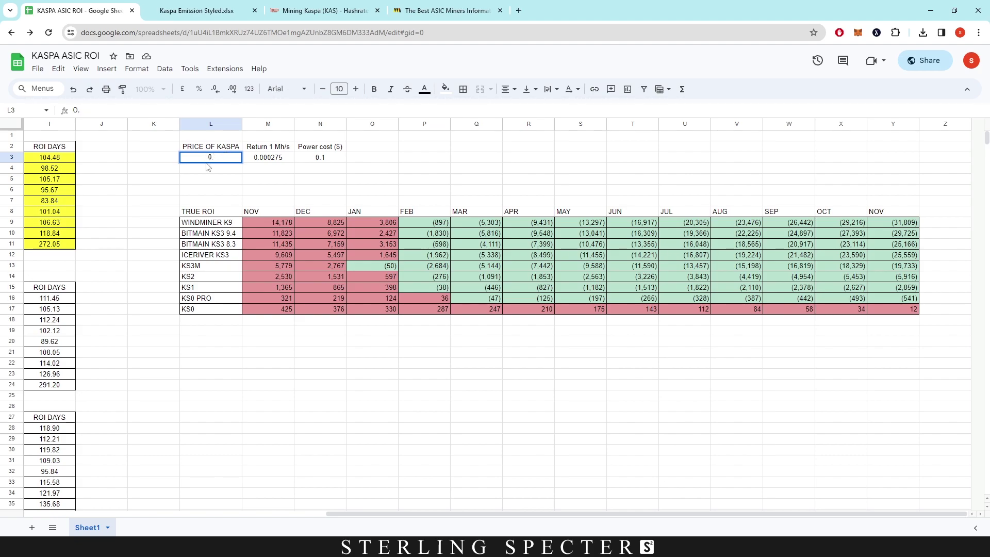
click(281, 155)
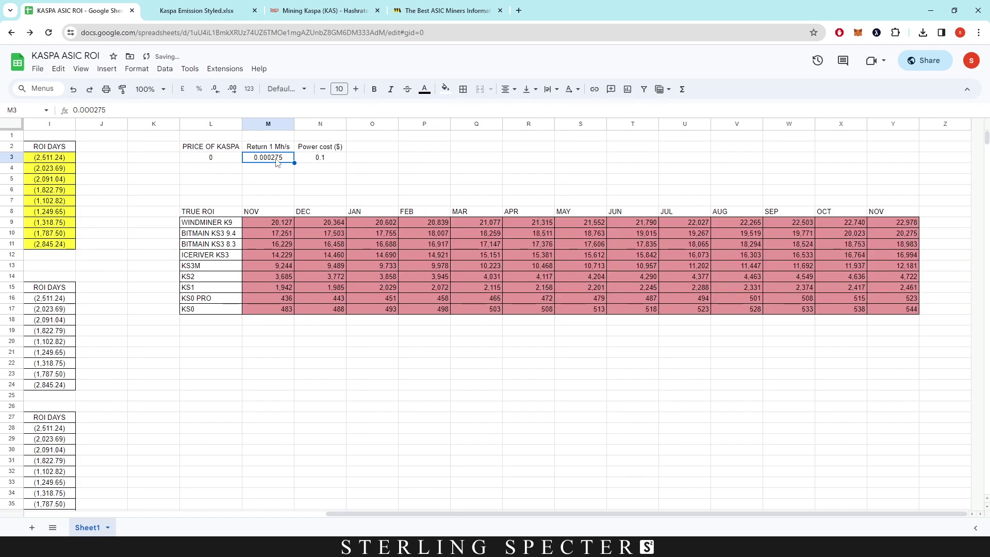
double_click(217, 158)
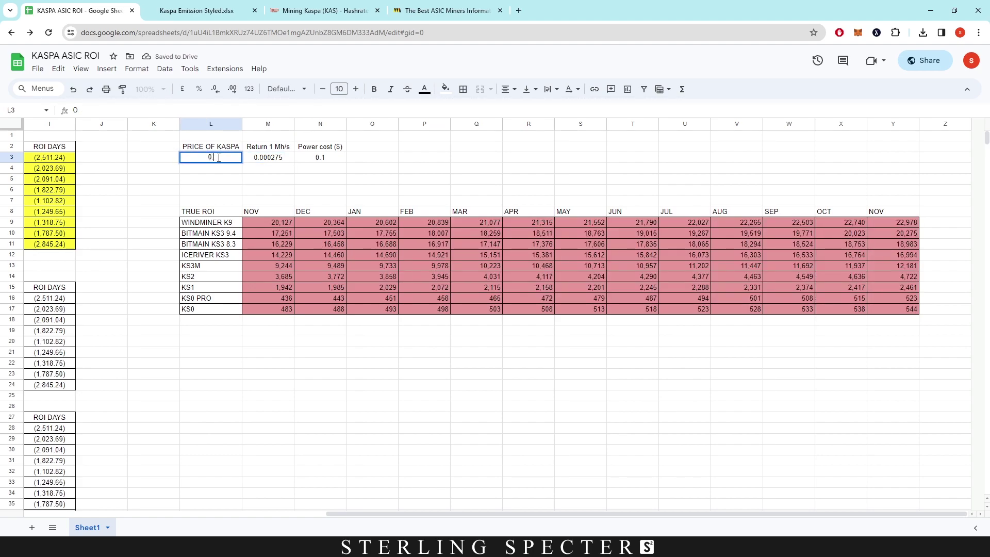
text(.18)
key(Return)
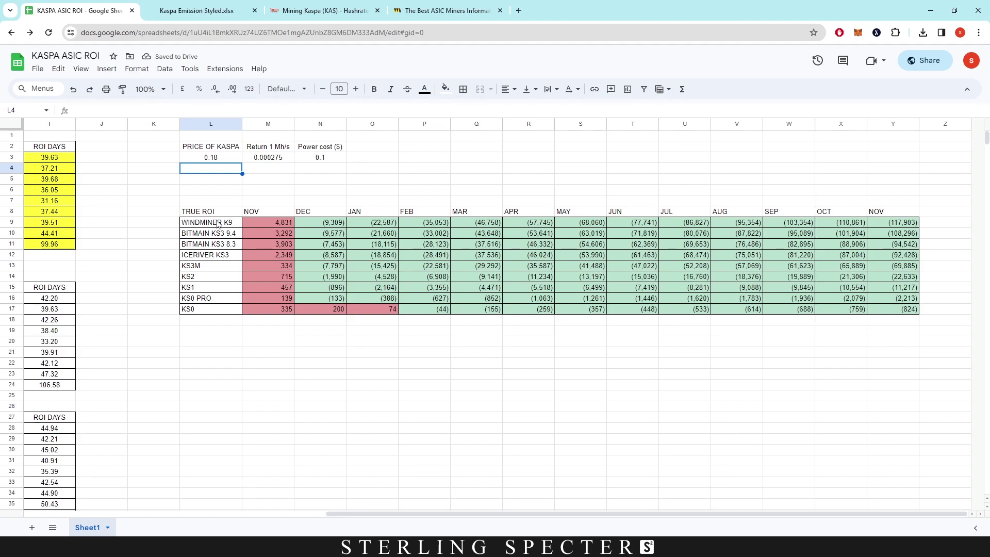
Step: Set the Kaspa price in cell L3 to 0.062
double_click(227, 157)
double_click(214, 158)
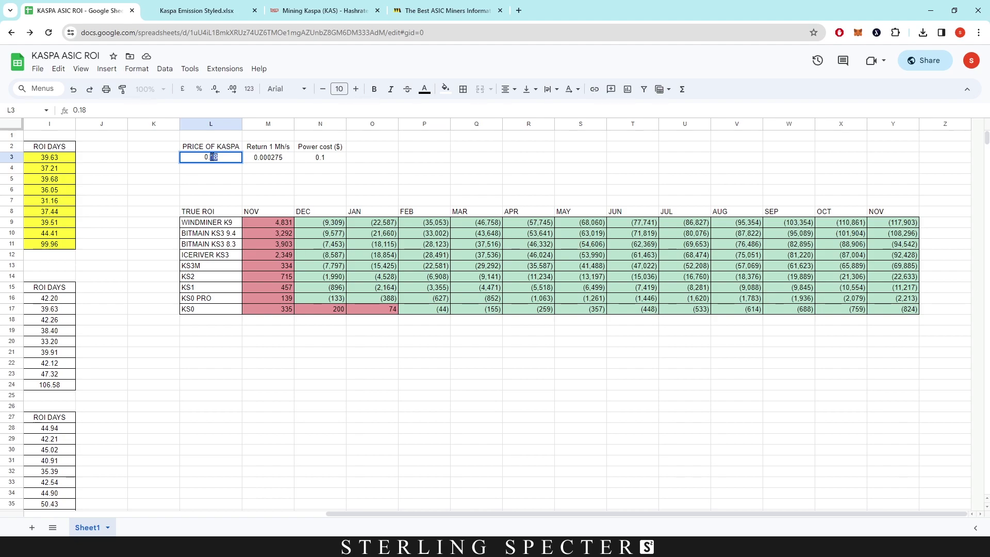
text(062)
key(Return)
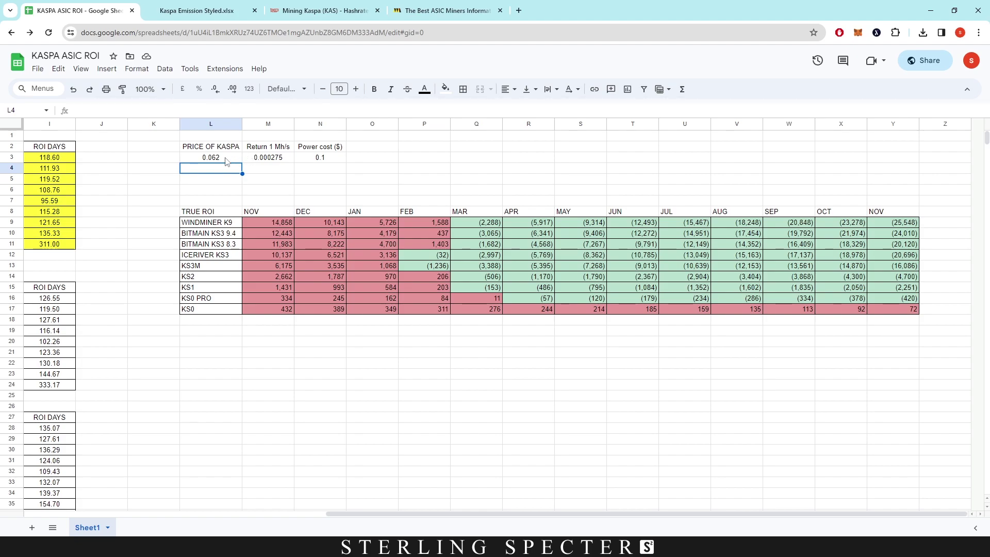
Step: Set the Return 1 Mh/s value in cell M3 to 0.0001
click(275, 162)
double_click(291, 160)
drag(291, 158, 275, 158)
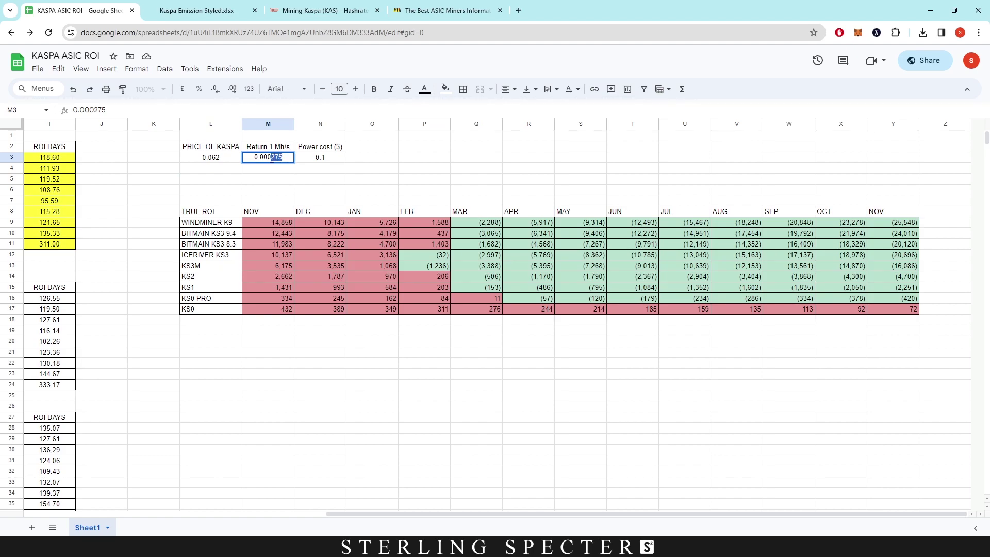
text(1)
key(Return)
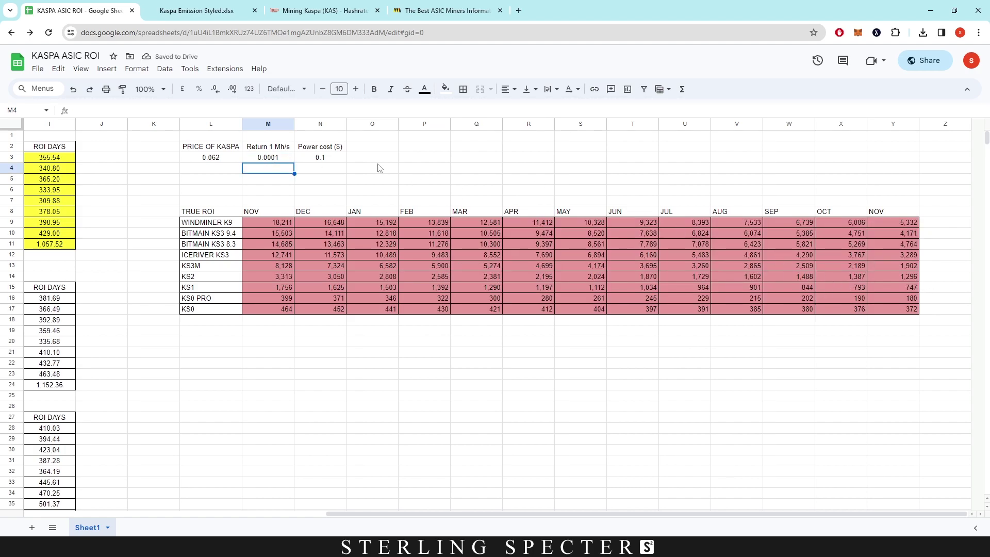
click(281, 159)
double_click(280, 159)
key(BackSpace)
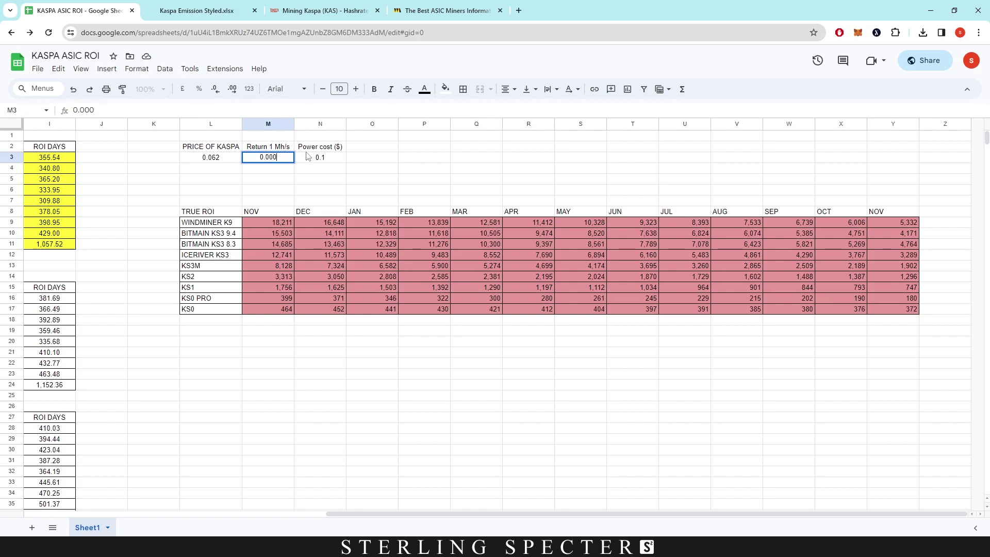
text(1)
key(Return)
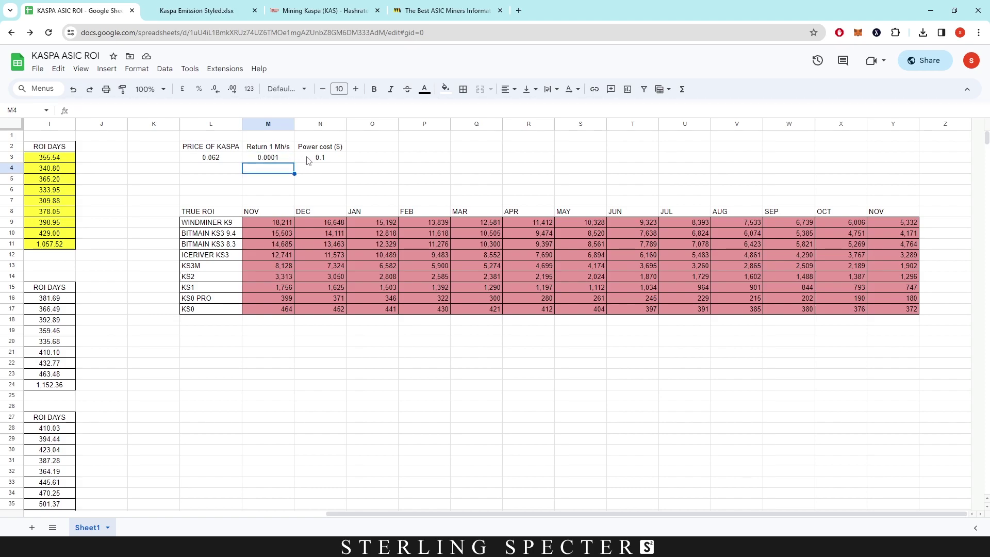
Step: Raise the Kaspa price in cell L3 to 0.2
click(222, 160)
double_click(228, 157)
drag(213, 158, 211, 158)
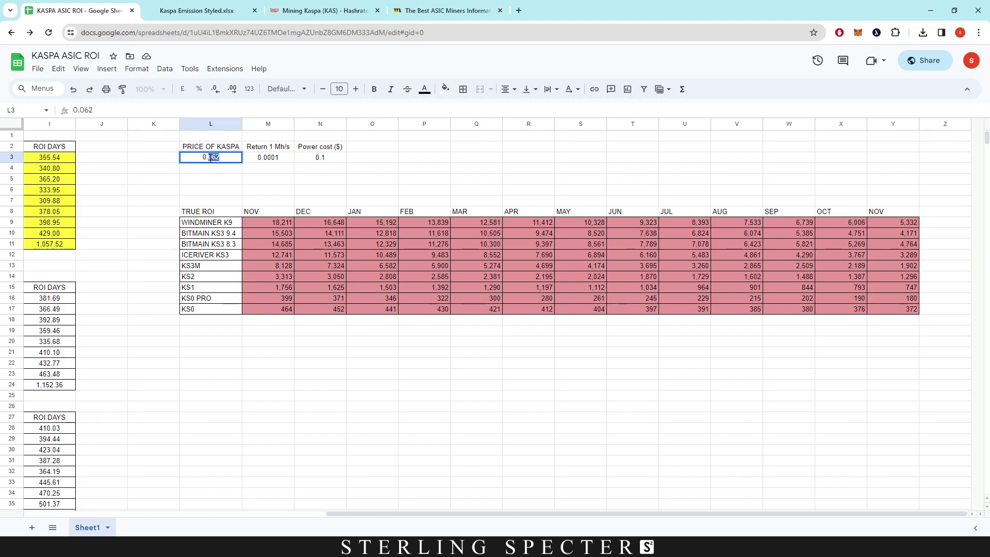
text(2)
key(Return)
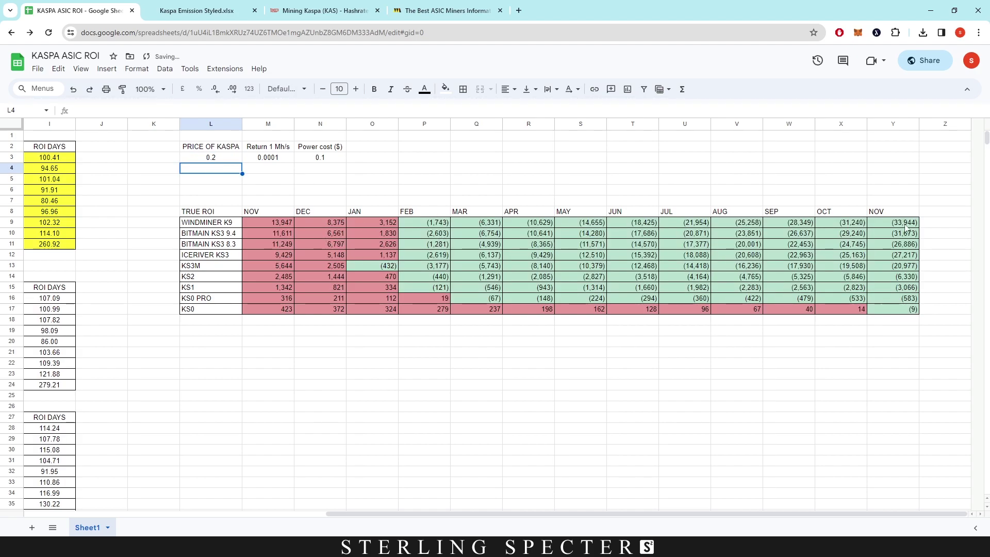
Step: Undo the latest Kaspa price and Return 1 Mh/s changes and review the TRUE ROI table
key(ctrl+z)
key(ctrl+z)
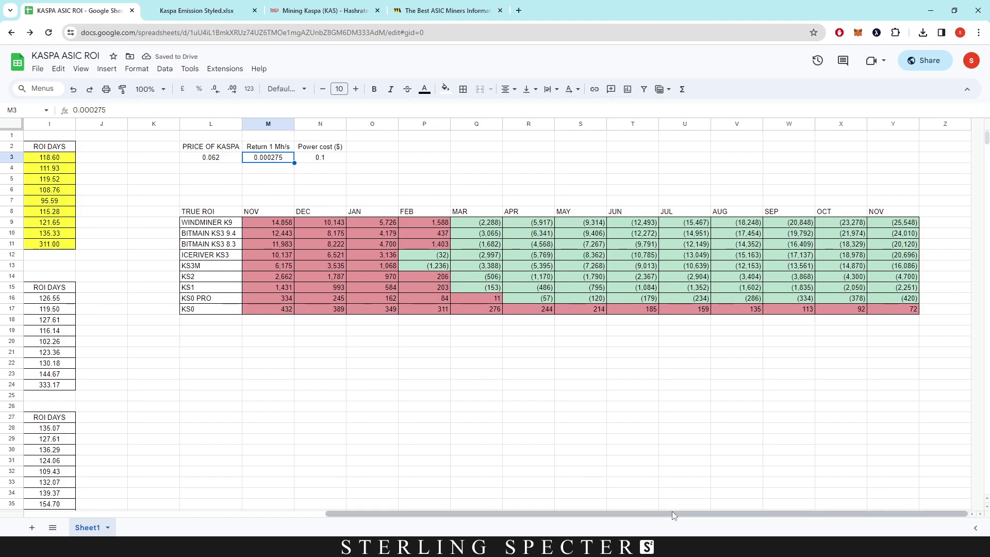
drag(689, 512, 658, 517)
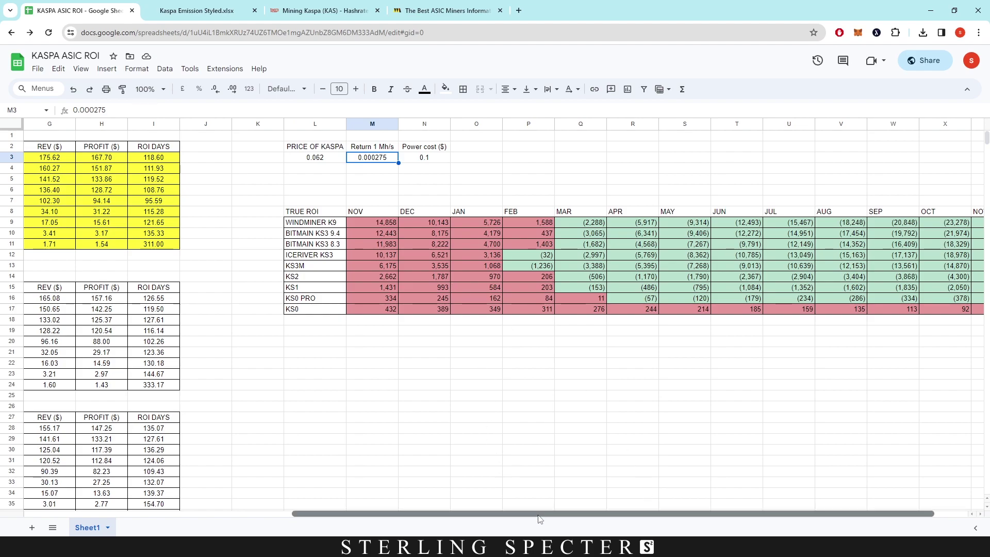
drag(540, 520, 625, 518)
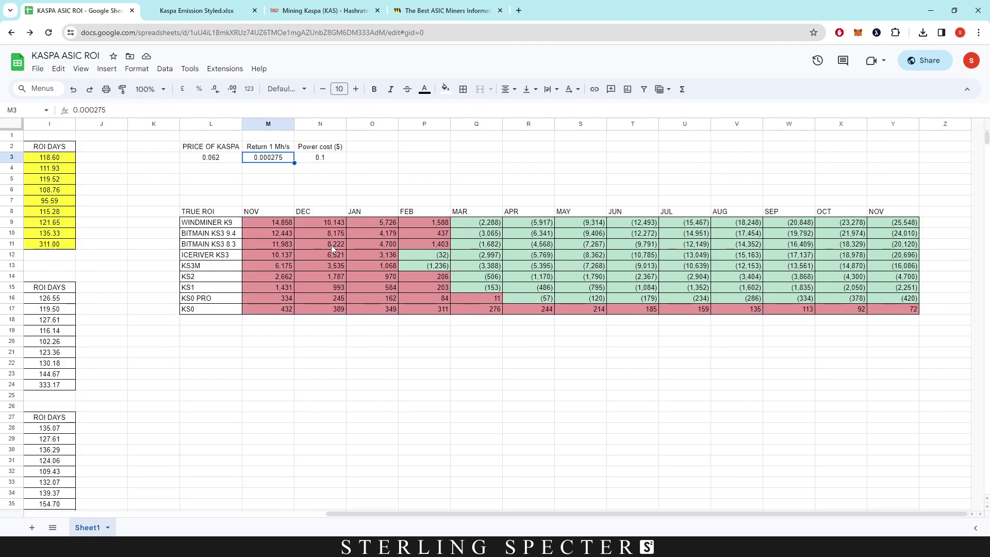
Step: Try an ASIC price of 15000 for the WINDMINER K9 in the November table, and undo it
drag(417, 517, 125, 517)
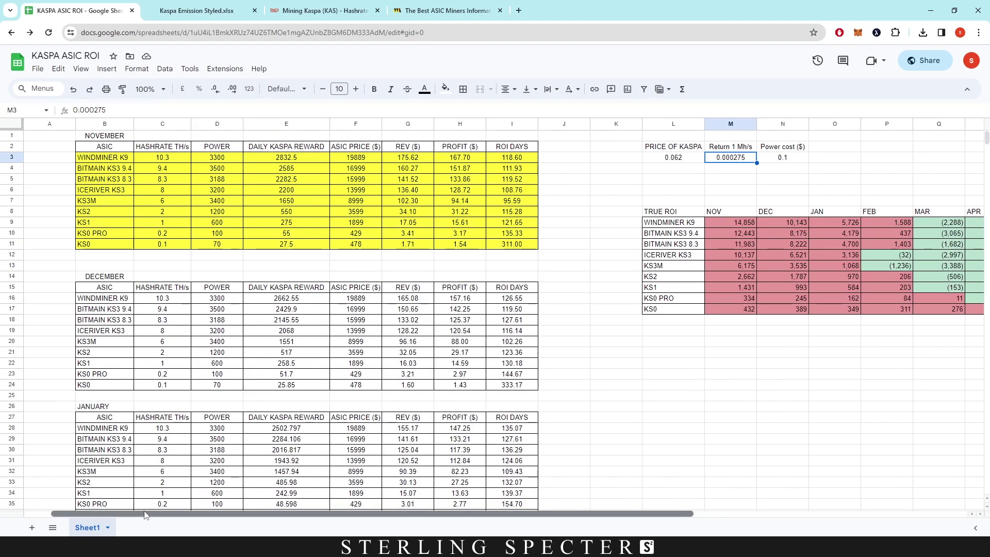
click(364, 160)
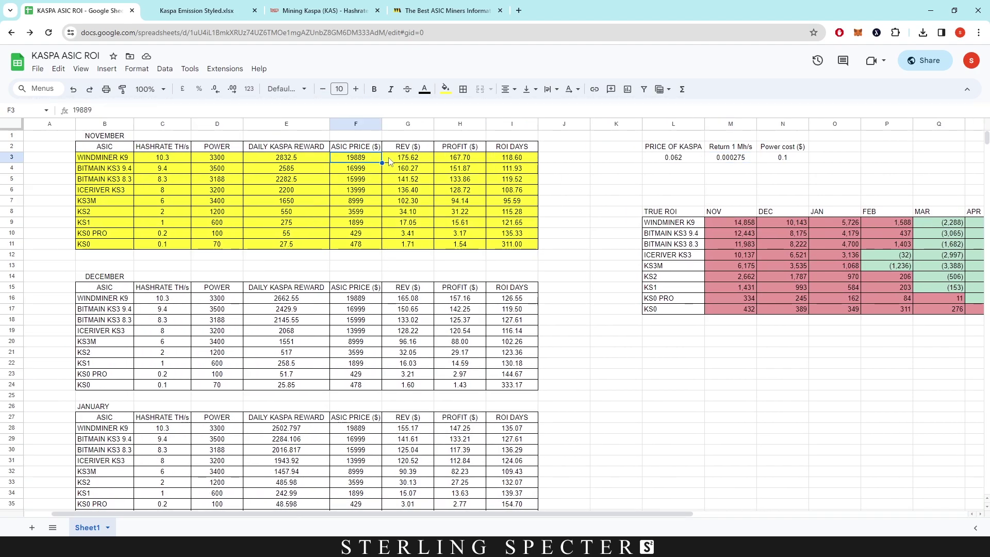
double_click(370, 161)
double_click(344, 157)
text(15000)
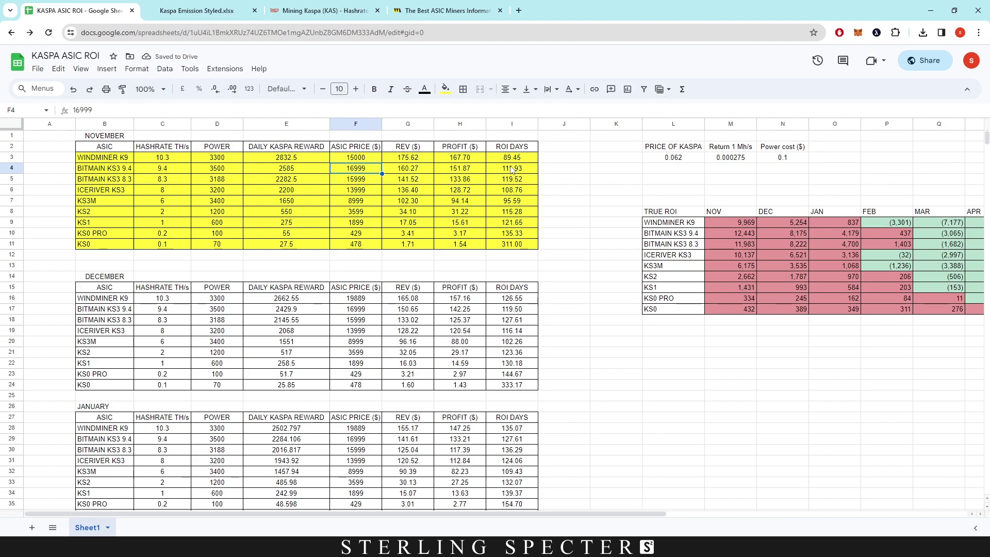
key(ctrl+z)
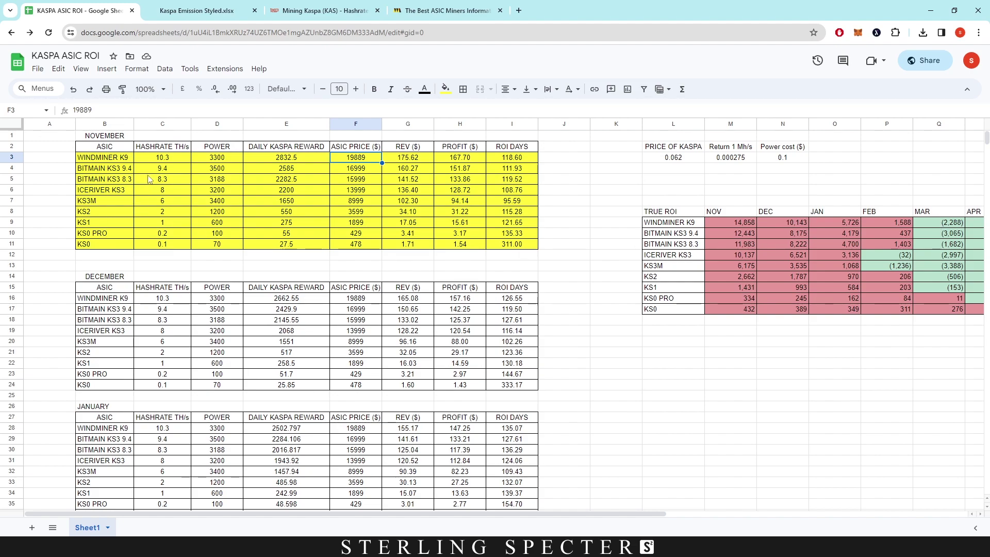
Step: Set the KS0's November hashrate in cell C11 to 0.12 and check its TRUE ROI row
double_click(178, 243)
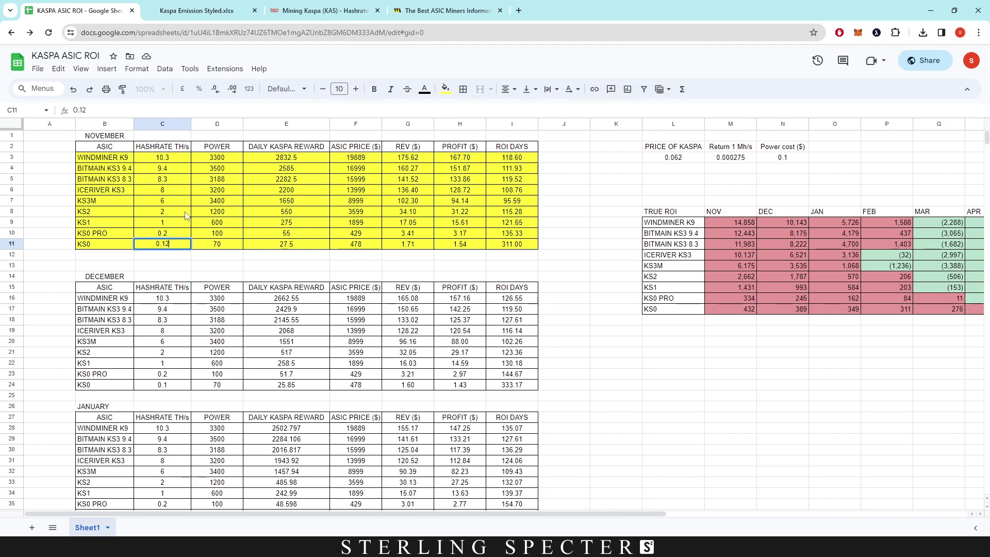
key(Return)
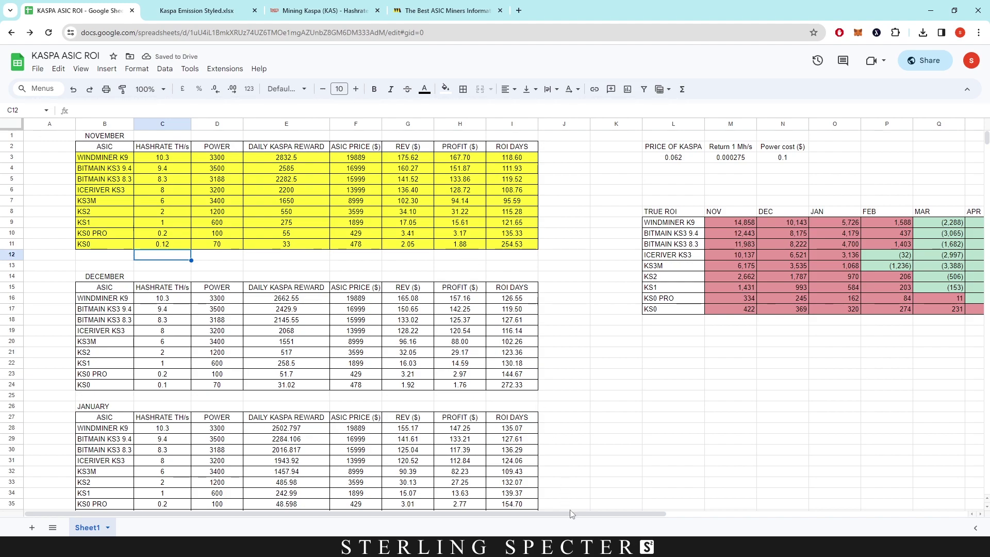
drag(592, 513, 876, 513)
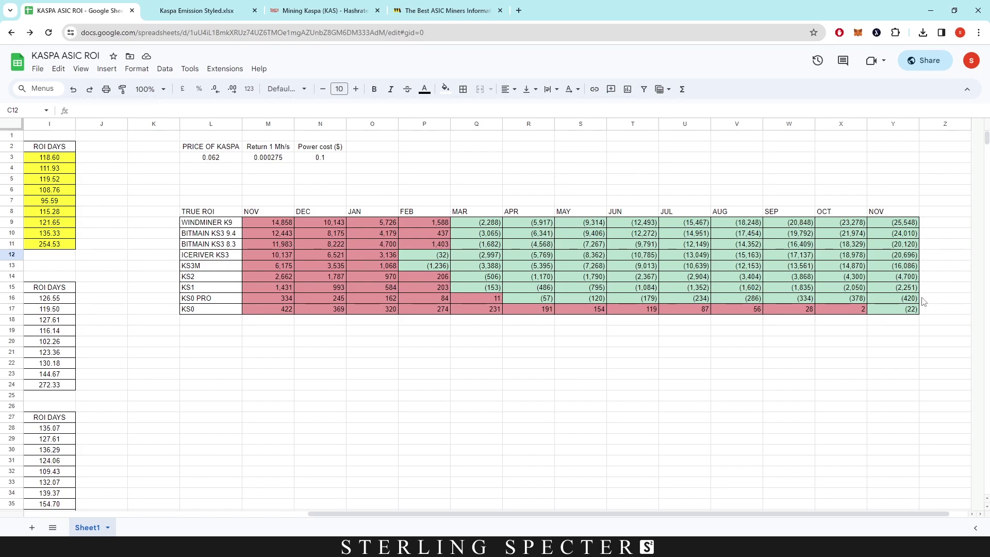
Step: Set the KS1's November hashrate in cell C9 to 1.5 and review its JAN to MAR TRUE ROI values
drag(544, 513, 296, 511)
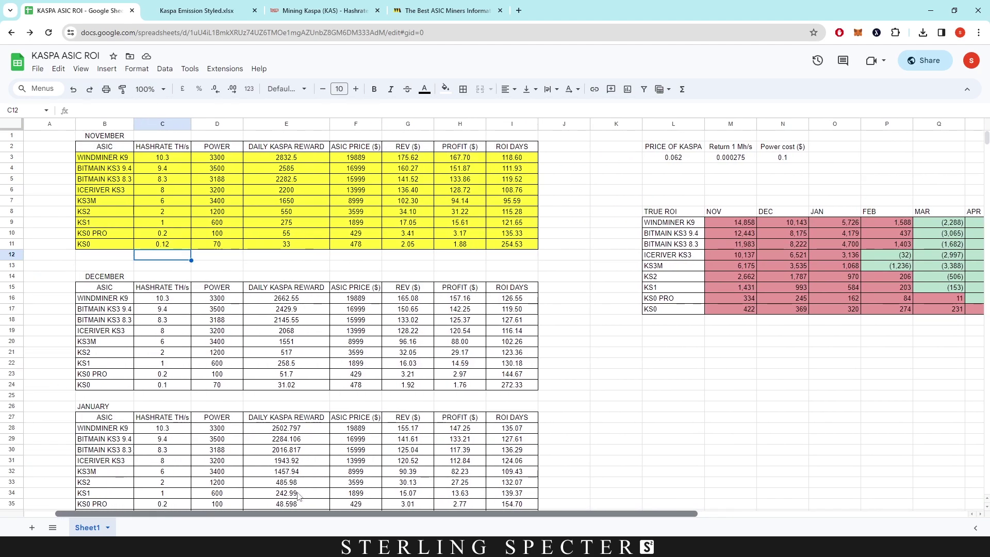
click(163, 222)
text(1.)
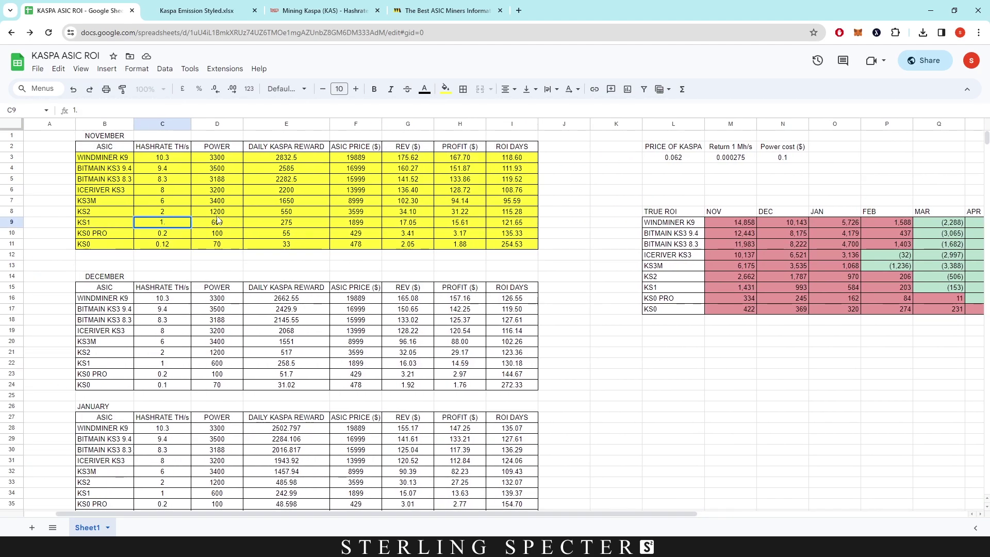
text(5)
key(Return)
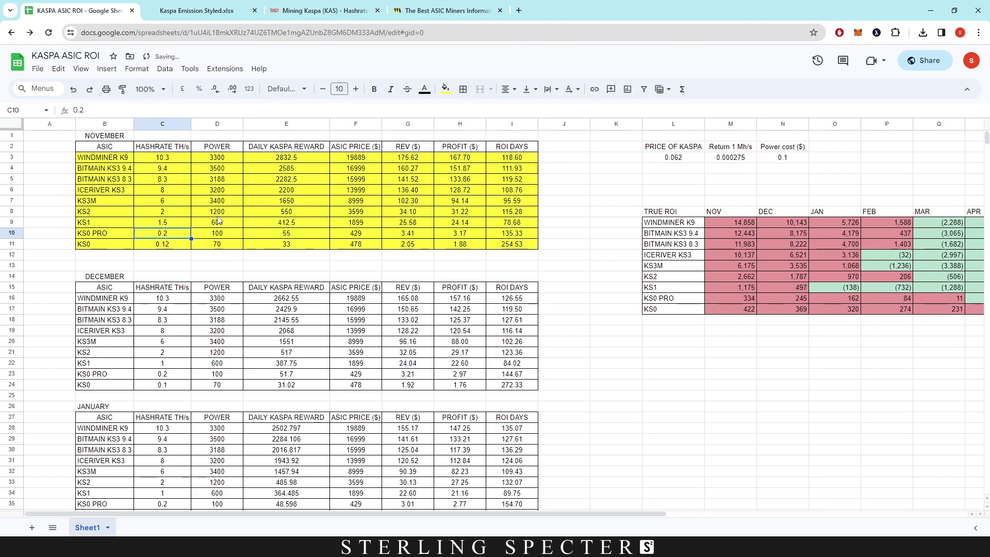
click(855, 289)
drag(856, 290, 938, 288)
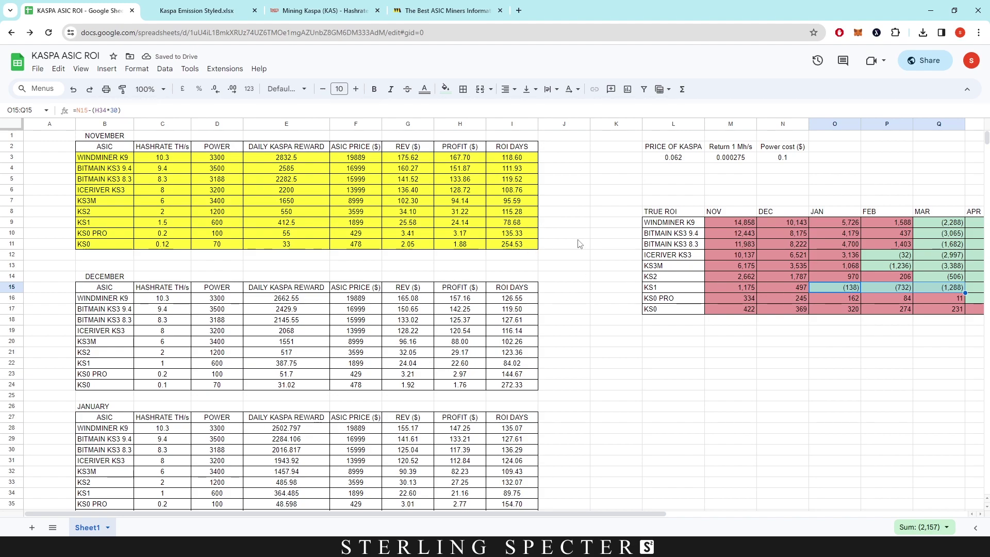
Step: Undo the KS1 and KS0 hashrate changes and review the miners' TRUE ROI values from NOV through MAR
key(ctrl+z)
key(ctrl+z)
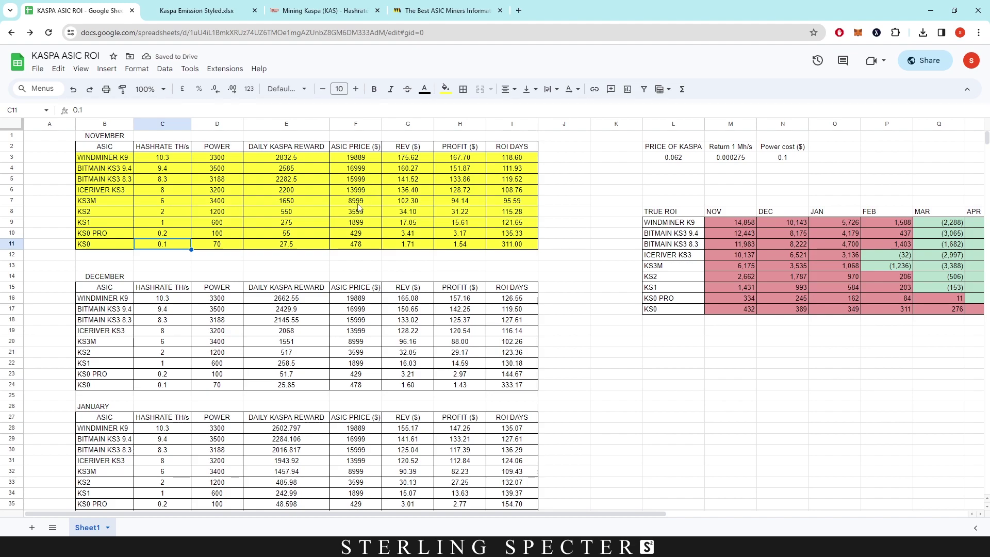
drag(645, 516, 897, 517)
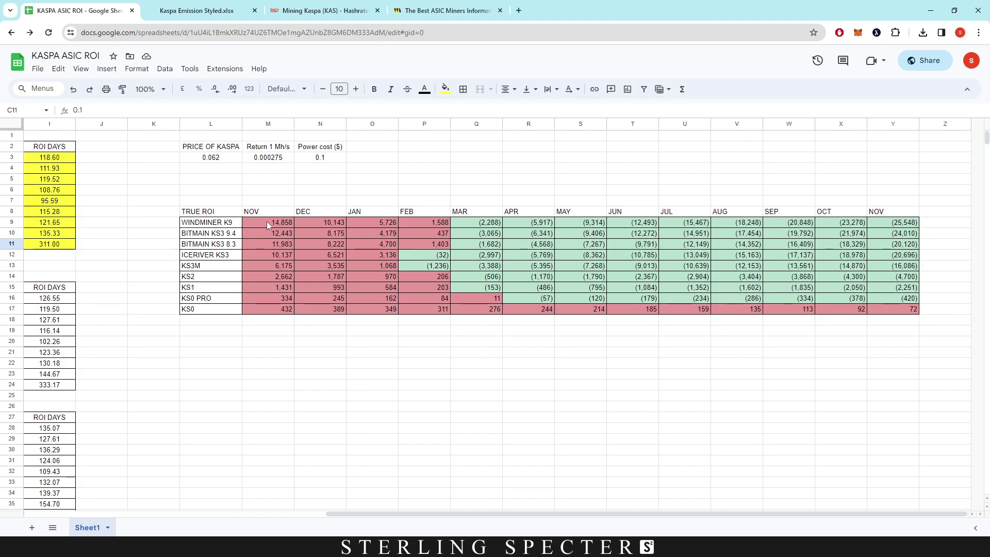
drag(267, 222, 466, 297)
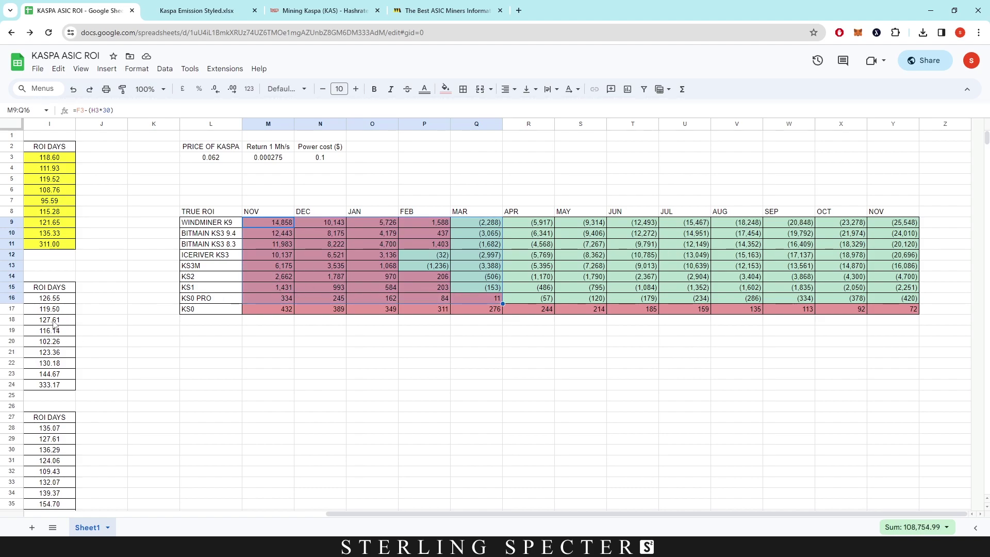
click(329, 180)
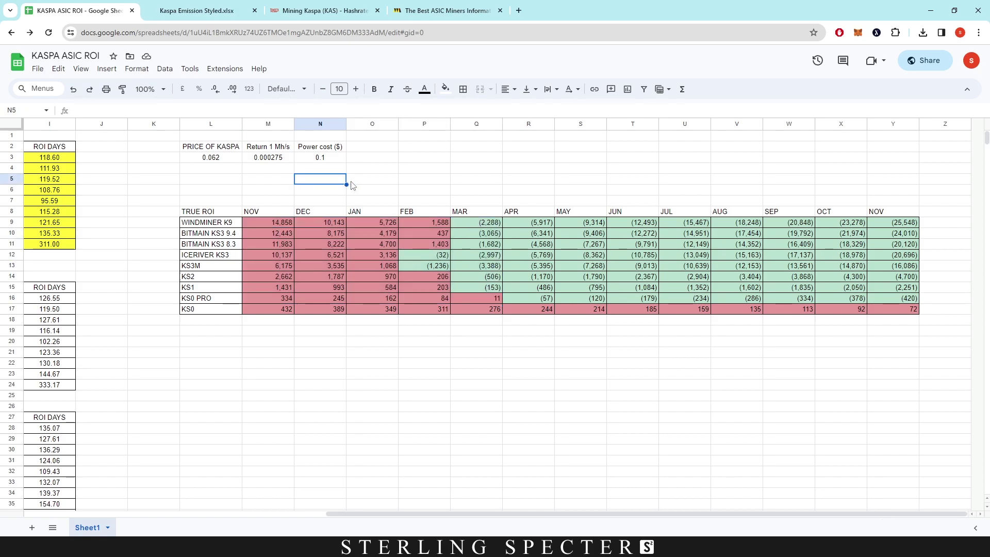
Step: Refresh the Hashrate.no Kaspa page and copy its 1 Mh/s reward of 0.000269 KAS into cell M3 of the ROI sheet
click(269, 161)
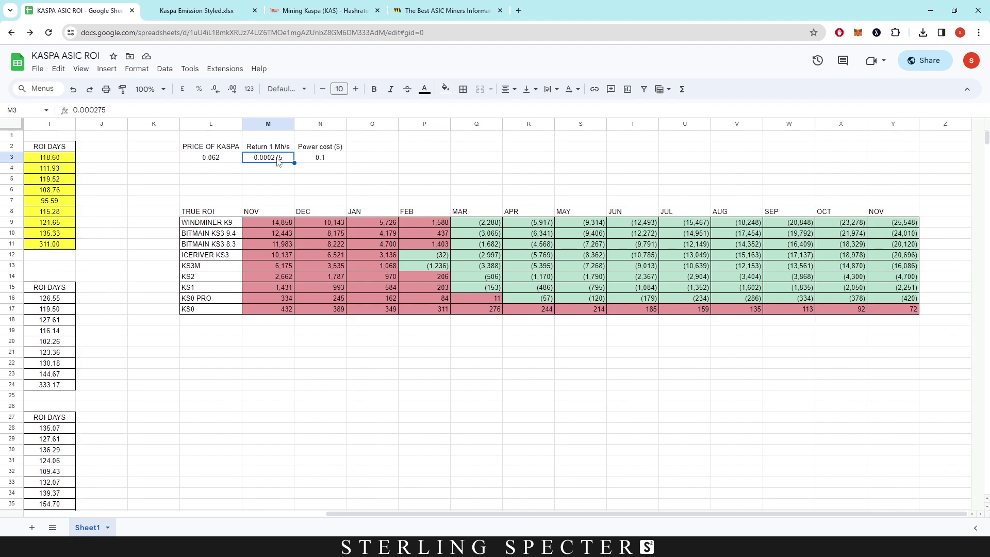
click(320, 11)
key(F5)
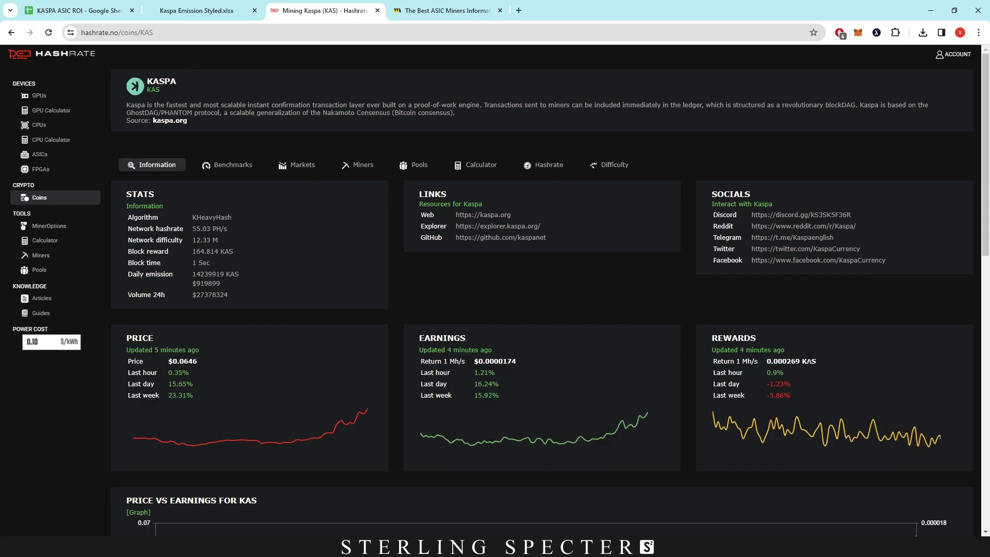
drag(799, 361, 772, 361)
click(114, 7)
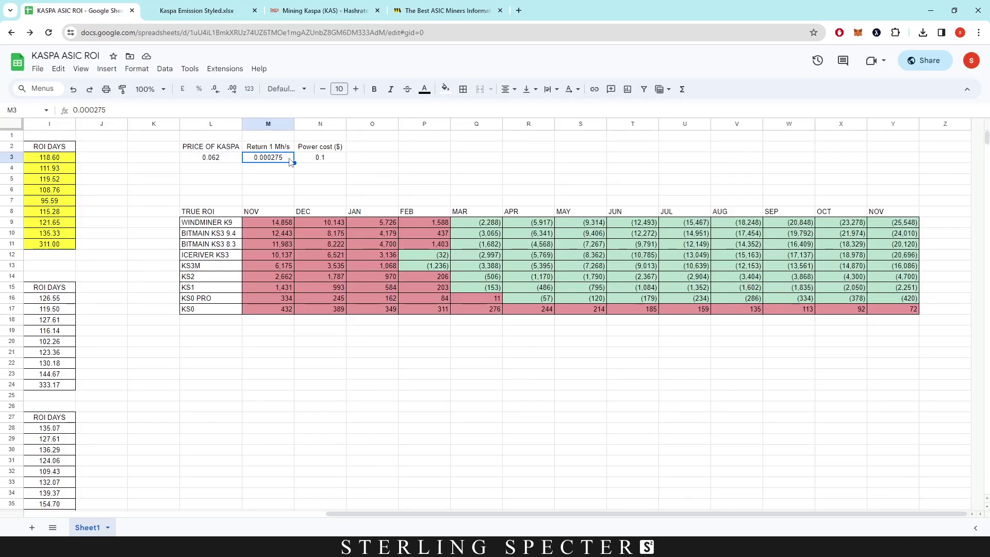
text(0.000269)
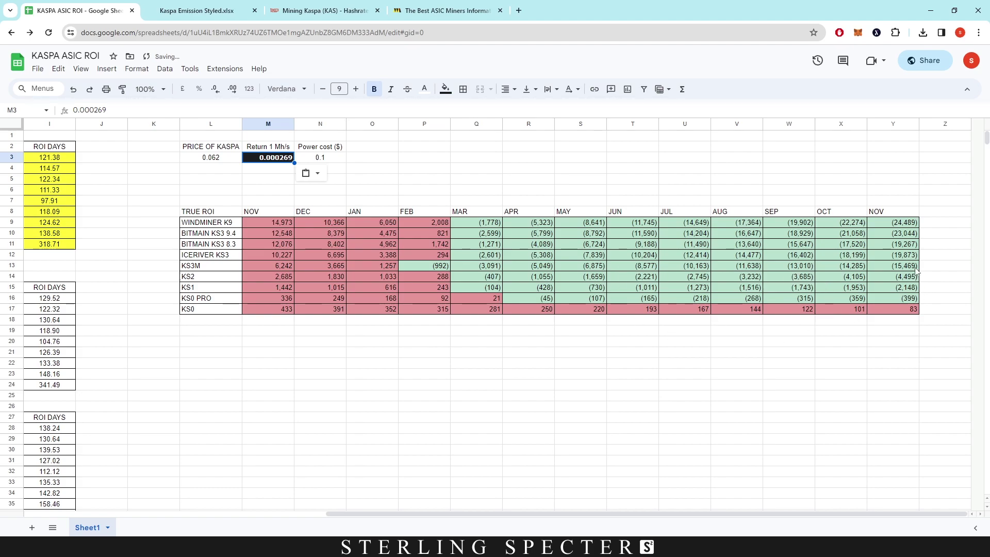
Step: Open CoinMarketCap's Kaspa page in a new browser tab and copy the price 0.06468 into cell L3 of the ROI sheet
click(225, 157)
click(518, 11)
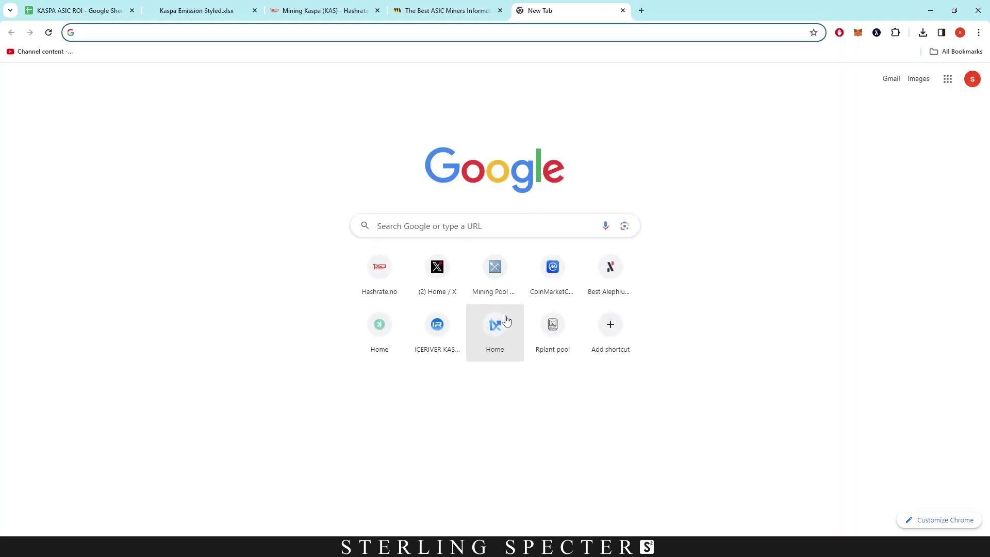
click(555, 271)
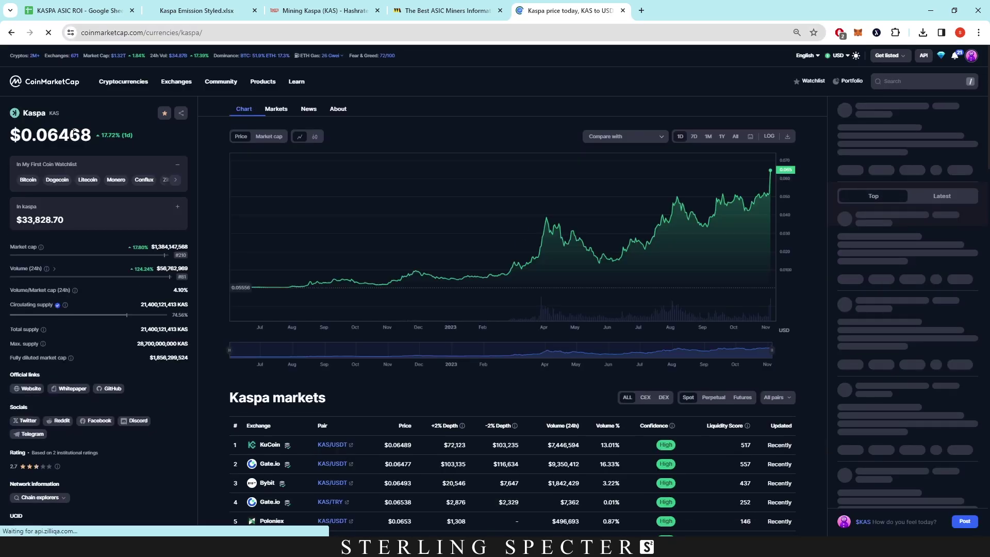
double_click(74, 132)
key(ctrl+c)
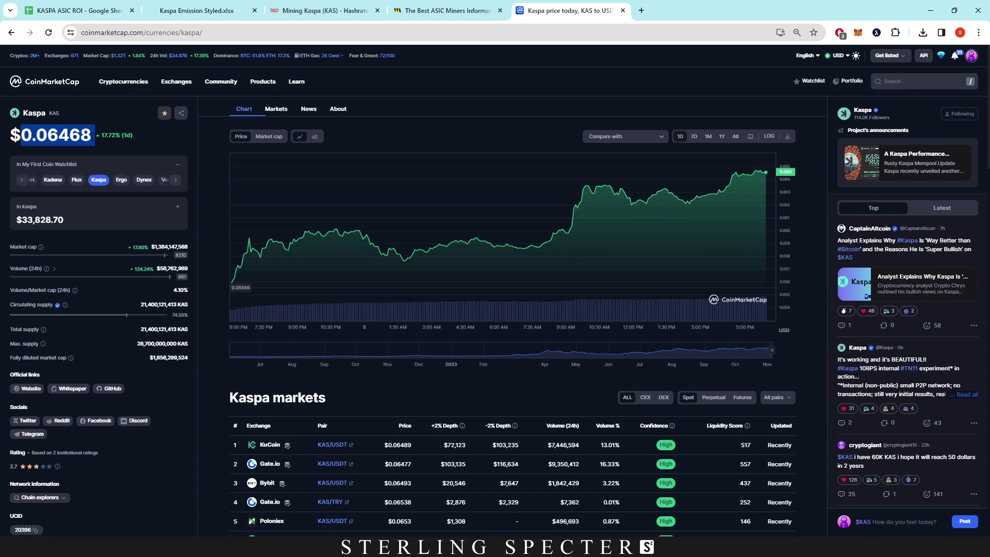
click(75, 9)
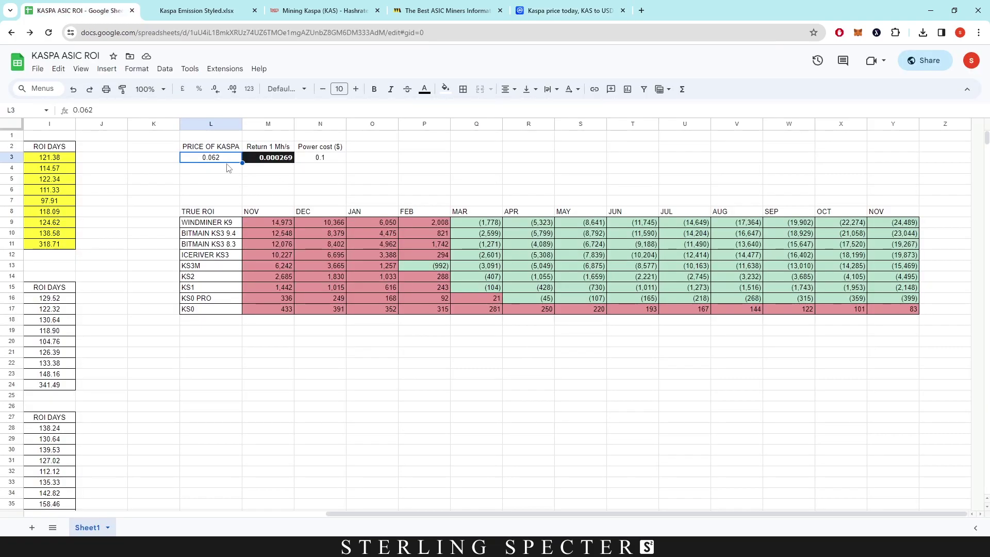
key(ctrl+v)
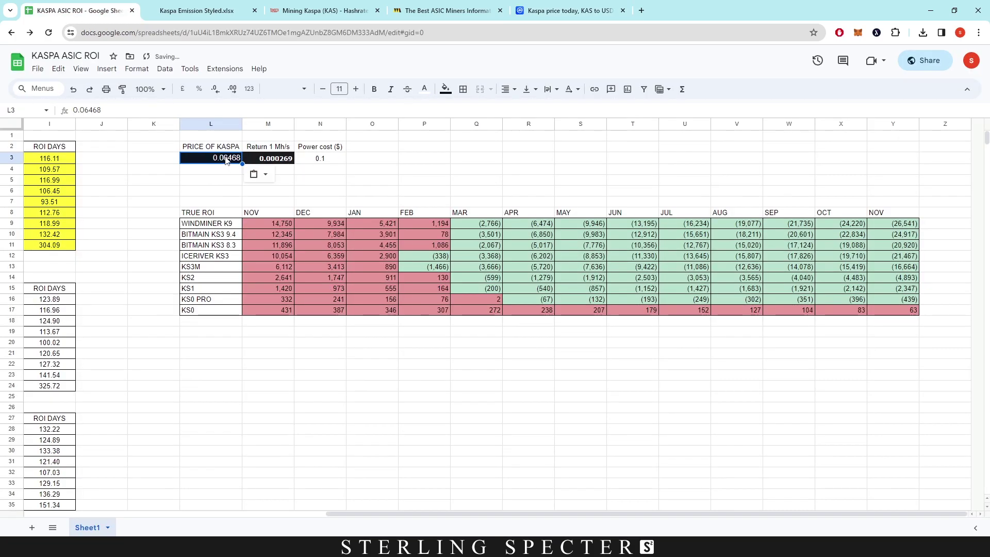
key(Return)
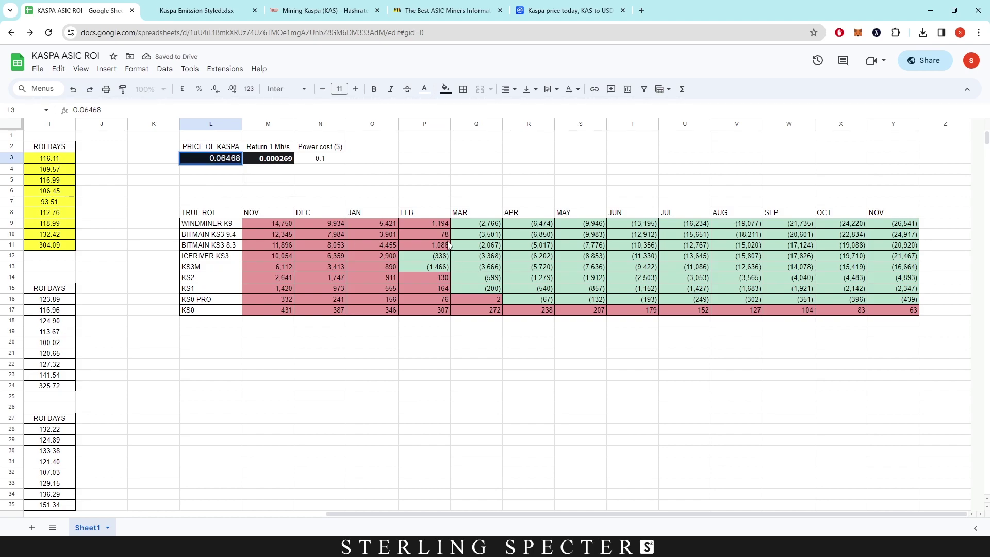
key(Escape)
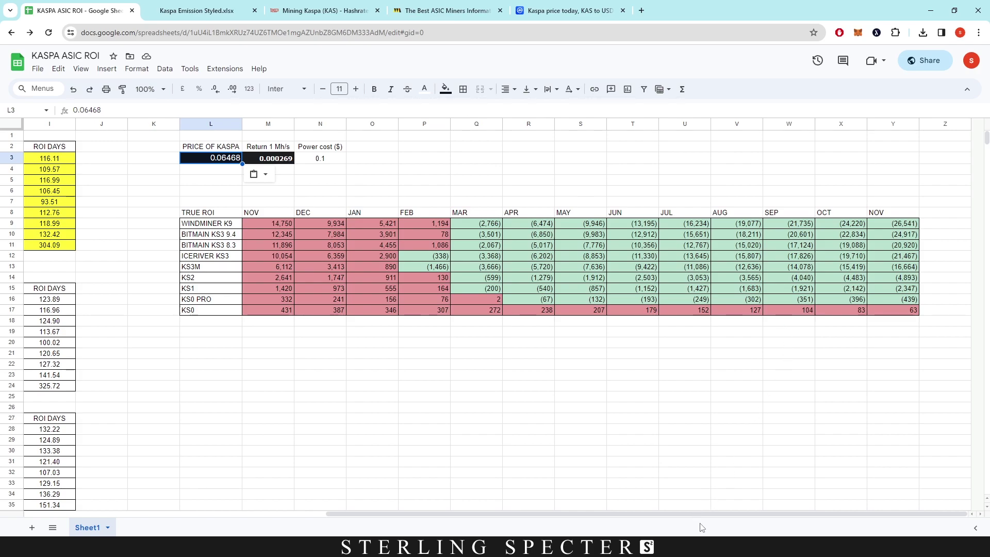
drag(710, 514, 429, 503)
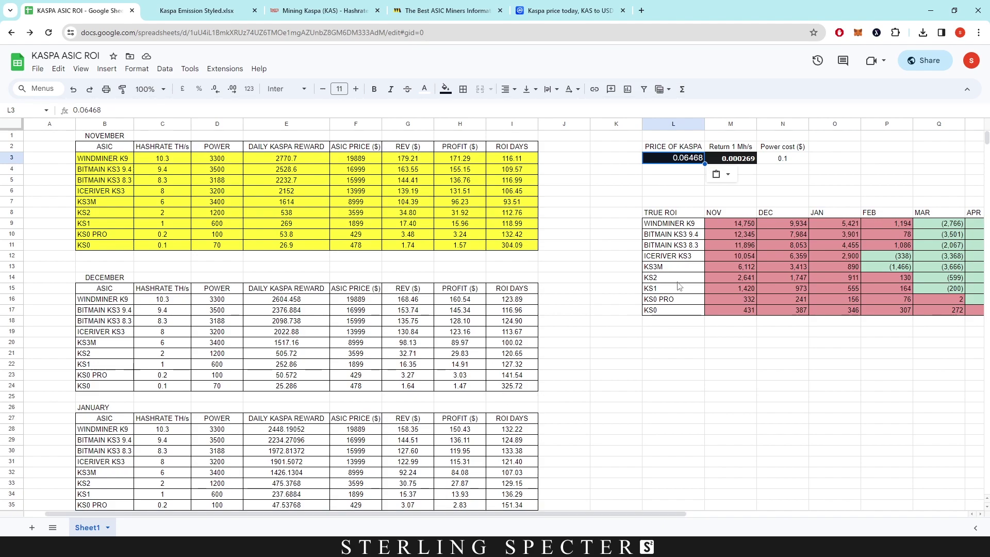
drag(624, 513, 923, 516)
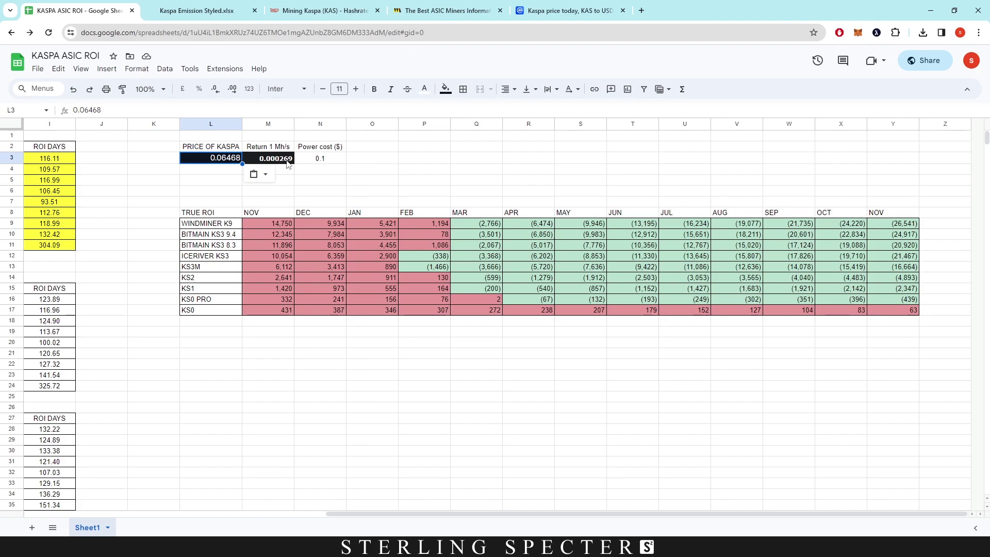
Step: Set the power cost in cell N3 to 0.15 and review how the TRUE ROI table responds
click(337, 164)
double_click(336, 158)
text(5)
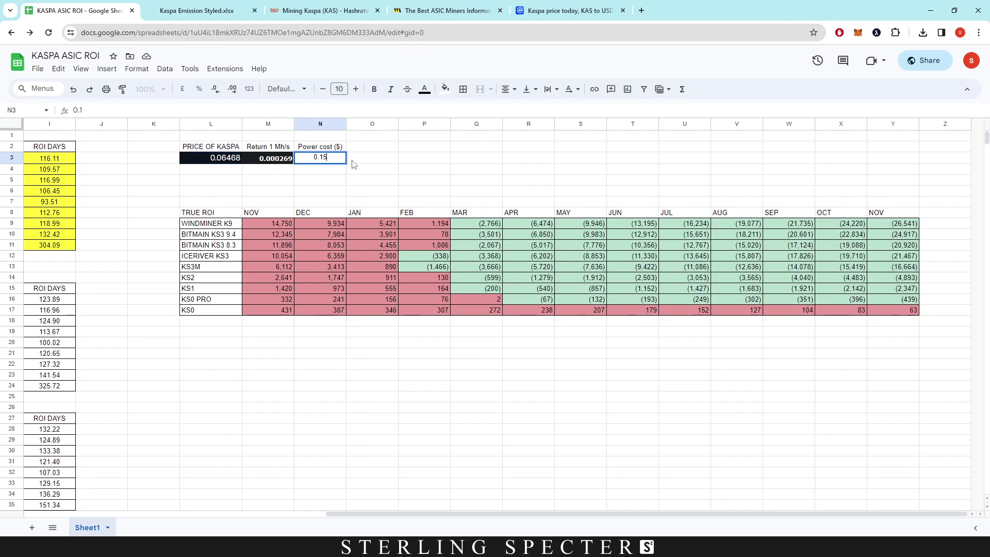
key(Return)
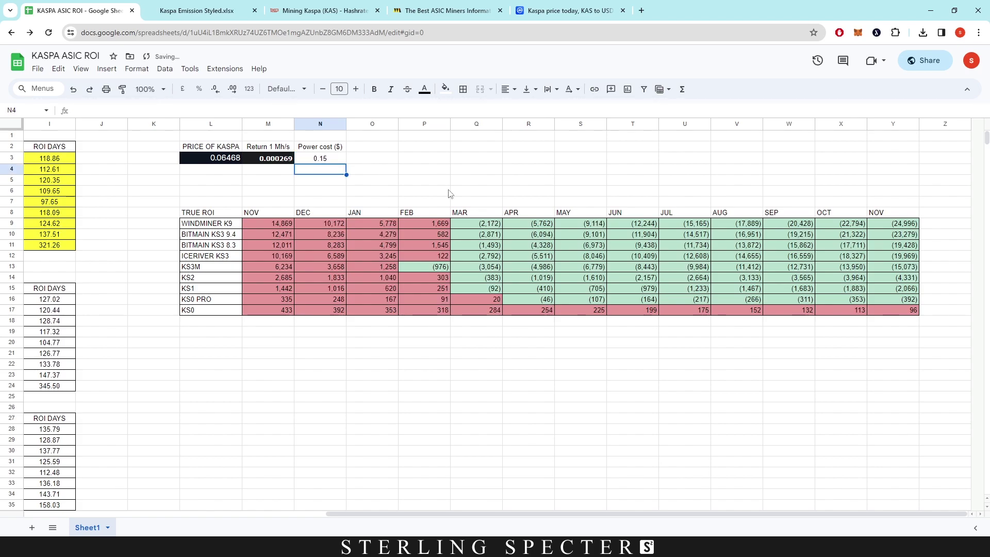
Step: Set the power cost in cell N3 to 0.2 and review the miners' TRUE ROI values
double_click(337, 158)
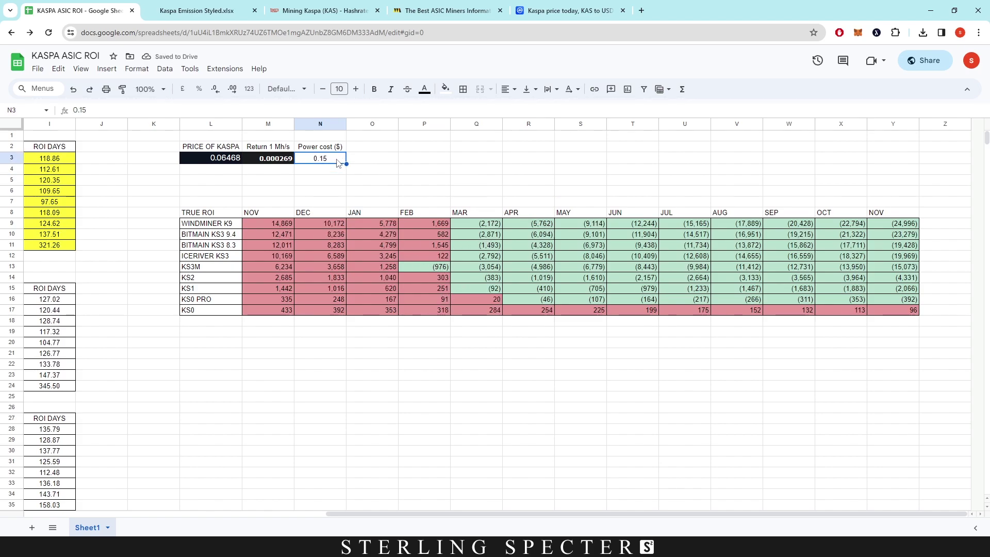
key(BackSpace)
key(BackSpace)
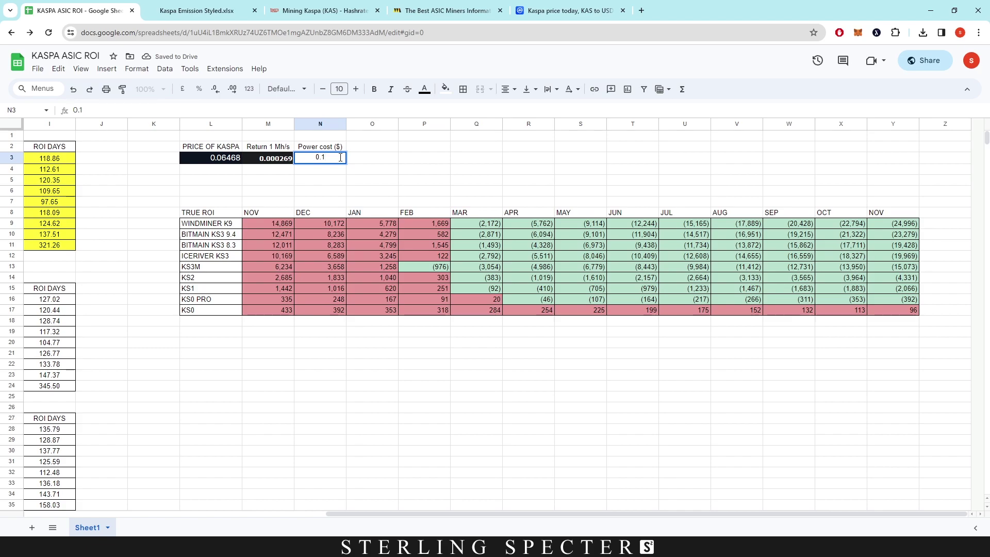
text(2)
key(Return)
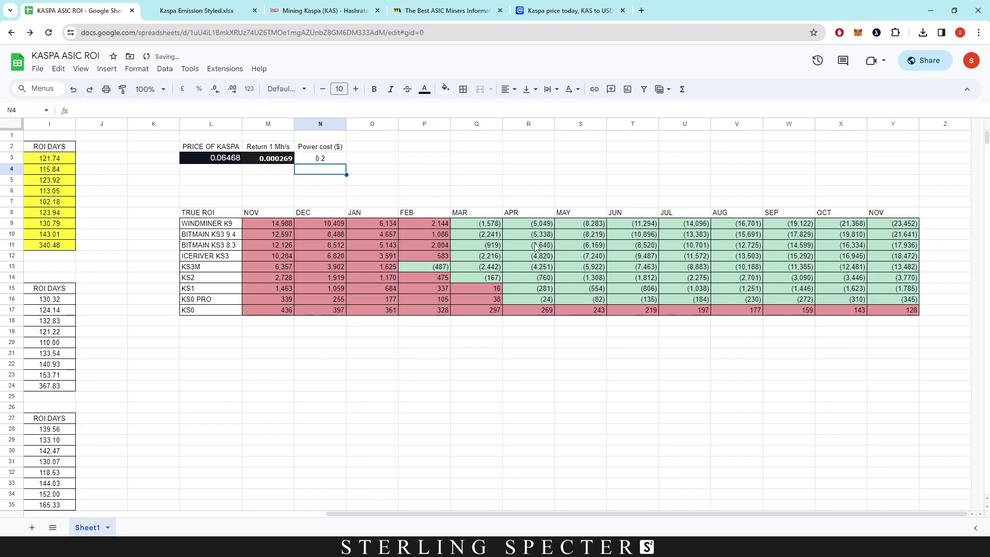
click(330, 159)
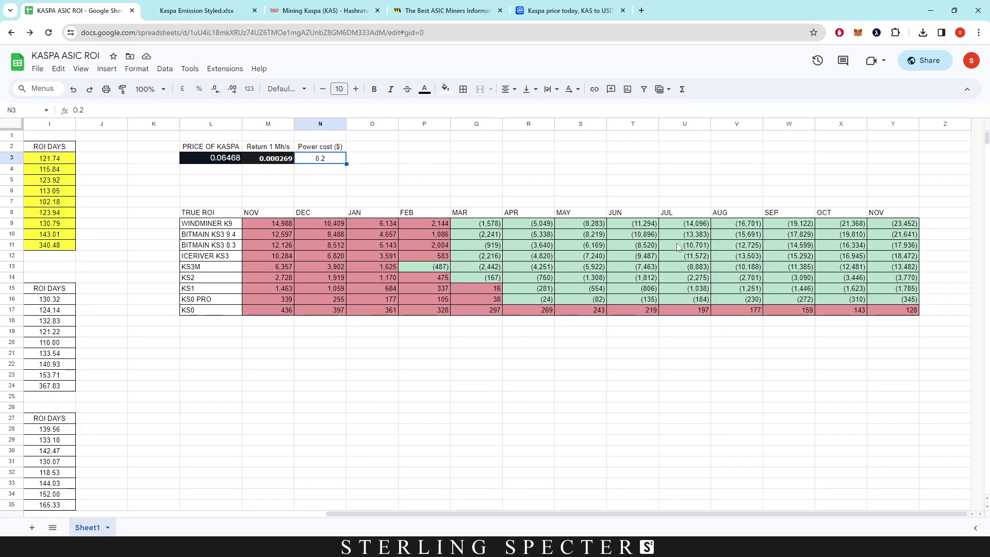